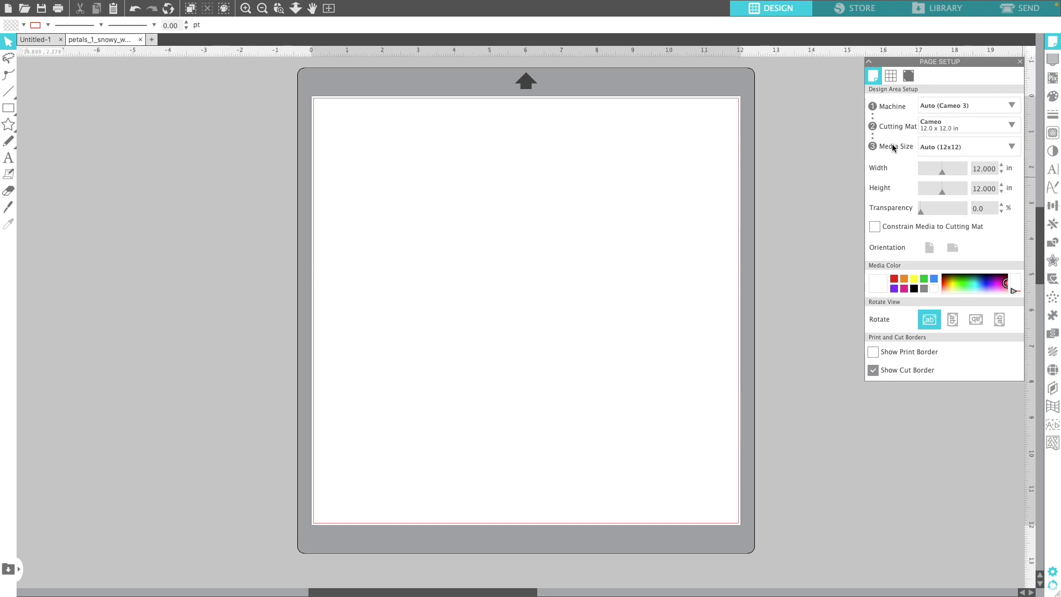
Step: Set the media size to Letter (8.5 × 11 in) and switch registration marks On
{"action": "left_click", "coordinate": [1013, 147]}
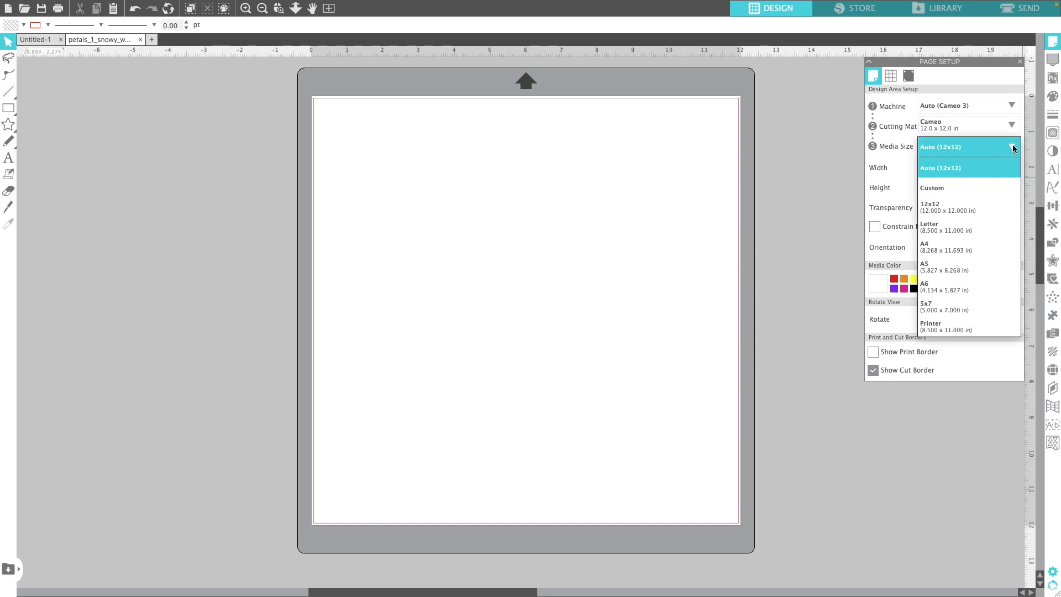
{"action": "left_click", "coordinate": [963, 230]}
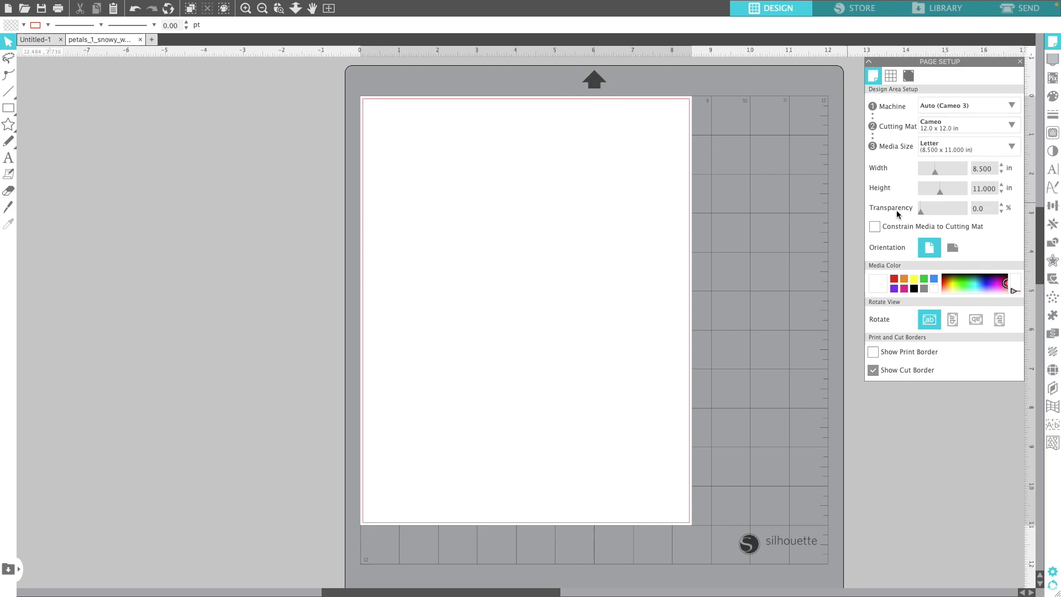
{"action": "left_click", "coordinate": [911, 76]}
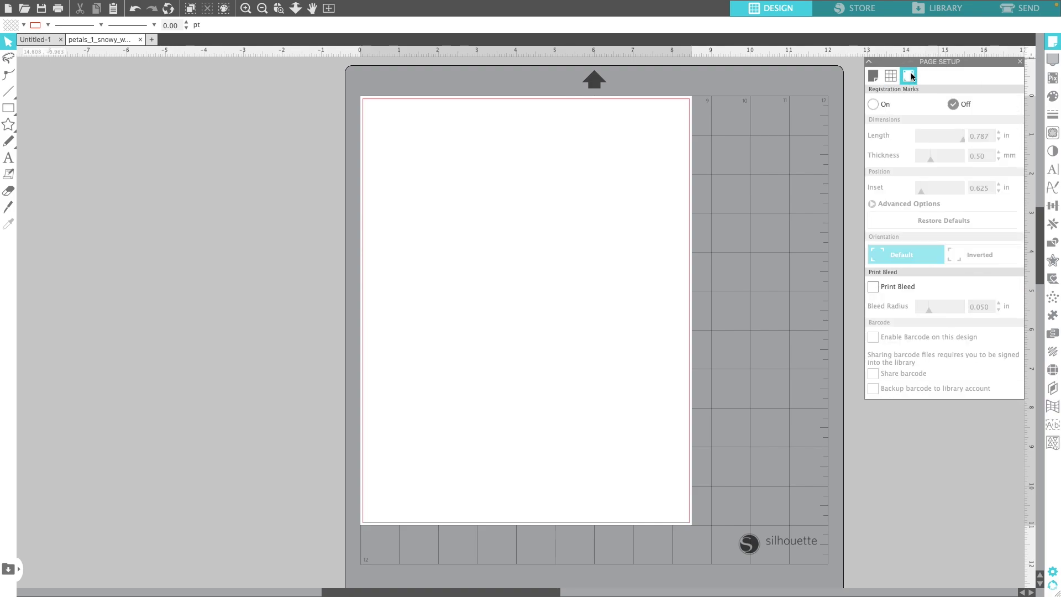
{"action": "left_click", "coordinate": [874, 105]}
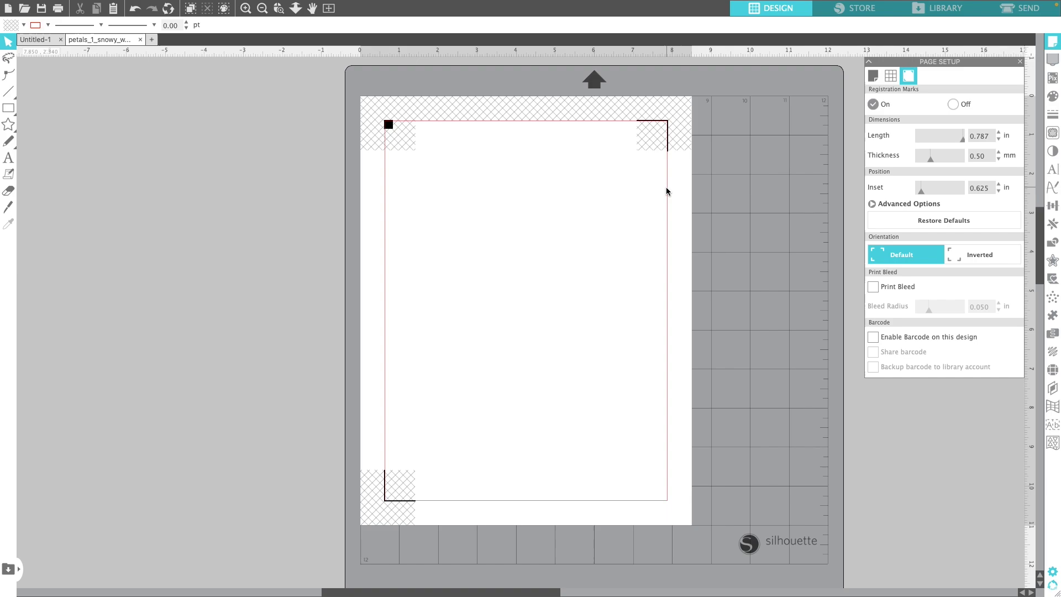
Step: Open petals_1_snowy_white.png from the Print to Cut folder as a new document
{"action": "mouse_move", "coordinate": [204, 4]}
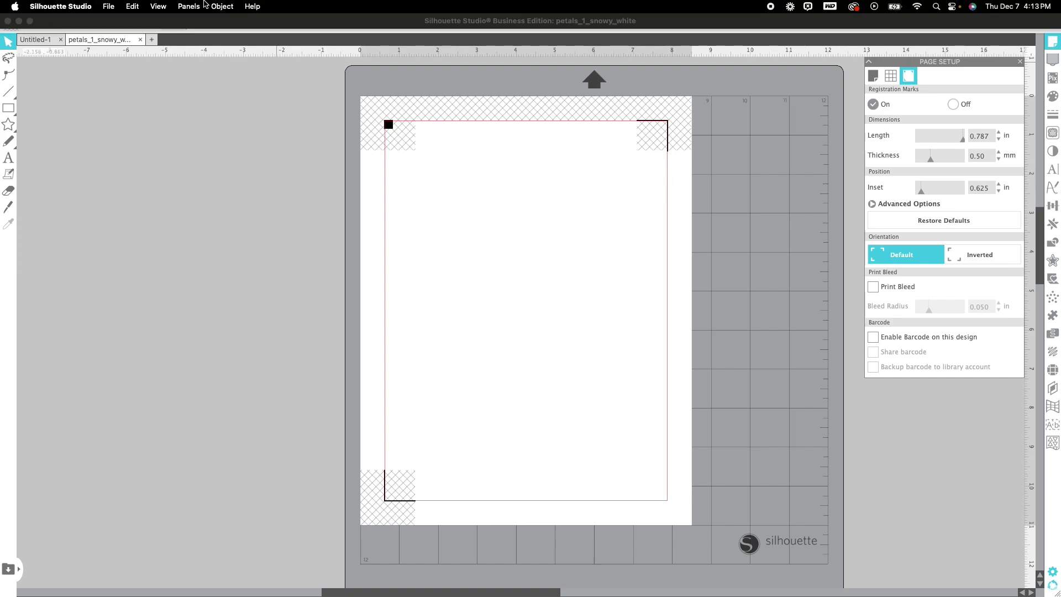
{"action": "left_click", "coordinate": [109, 6]}
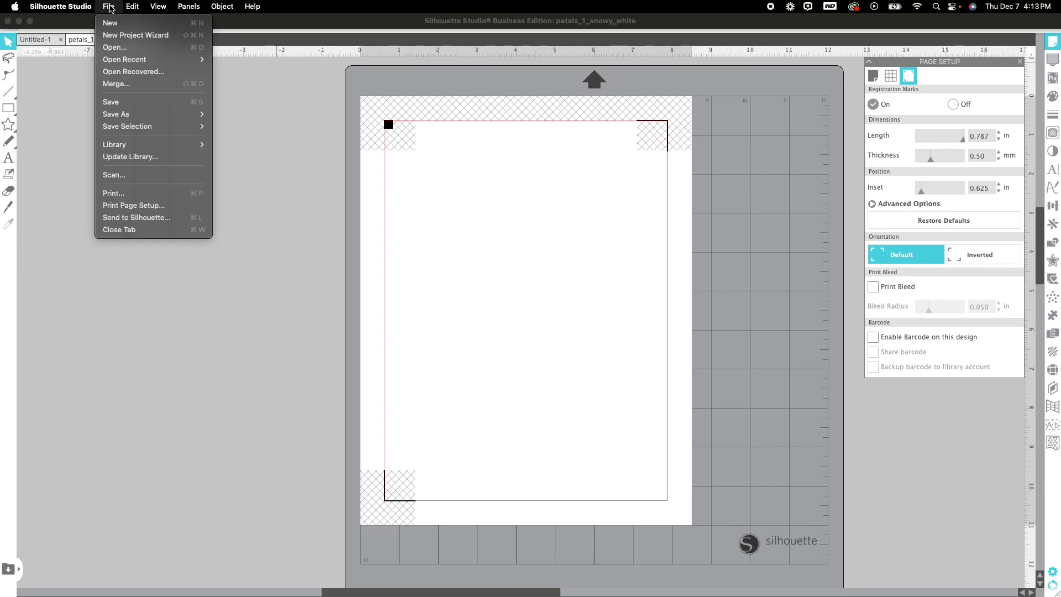
{"action": "left_click", "coordinate": [110, 51]}
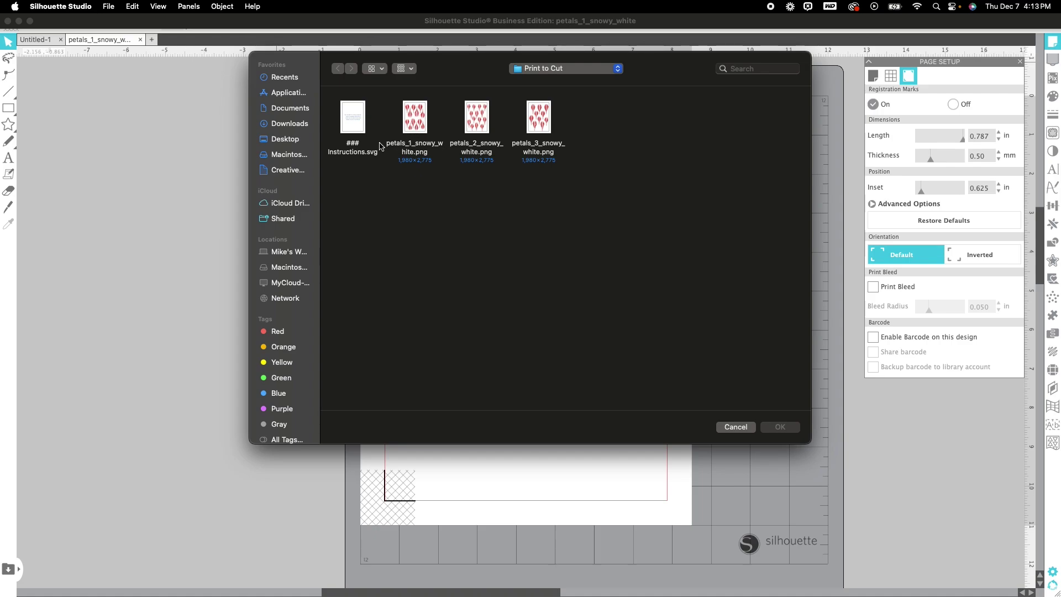
{"action": "left_click", "coordinate": [398, 151]}
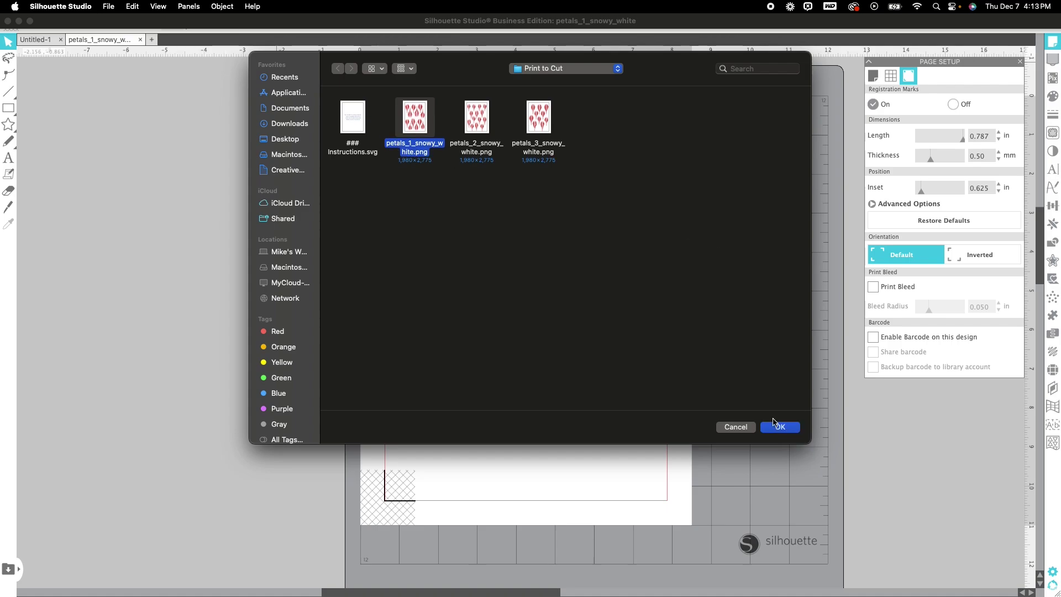
{"action": "left_click", "coordinate": [781, 427]}
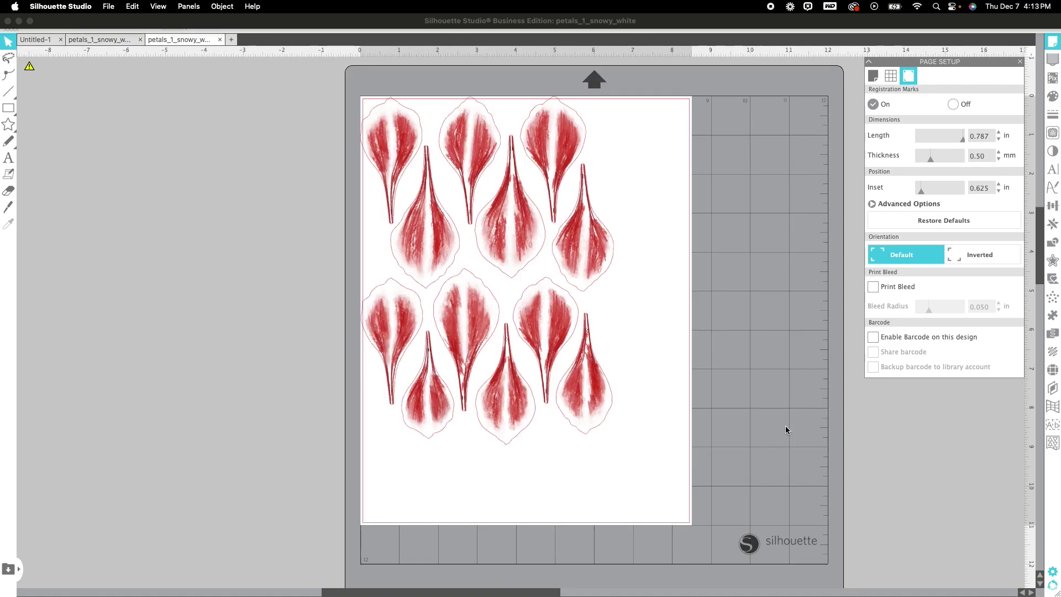
Step: Resize the petal image to 6.6 in wide and drag it to the page centre
{"action": "left_click", "coordinate": [590, 263]}
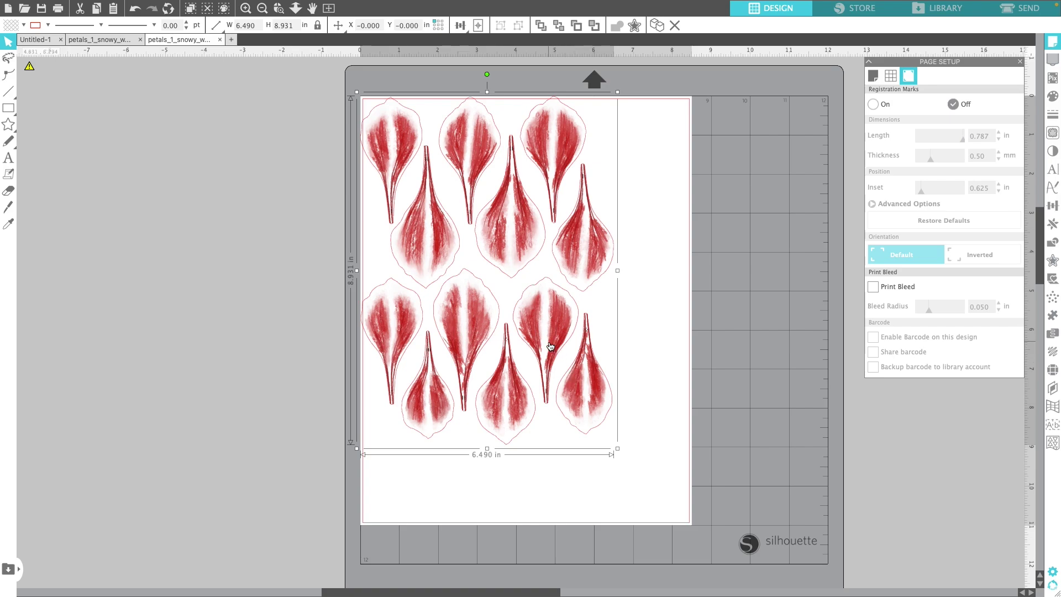
{"action": "scroll", "coordinate": [550, 346], "scroll_direction": "up", "scroll_amount": 1}
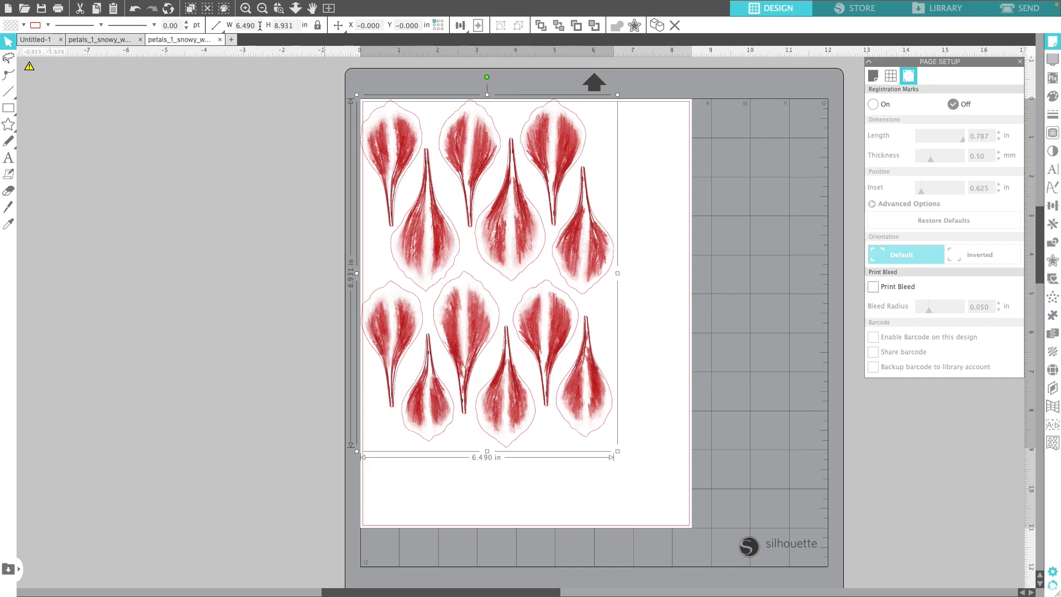
{"action": "left_click_drag", "start_coordinate": [260, 26], "coordinate": [201, 25]}
{"action": "type", "text": "6.6"}
{"action": "key", "text": "Return"}
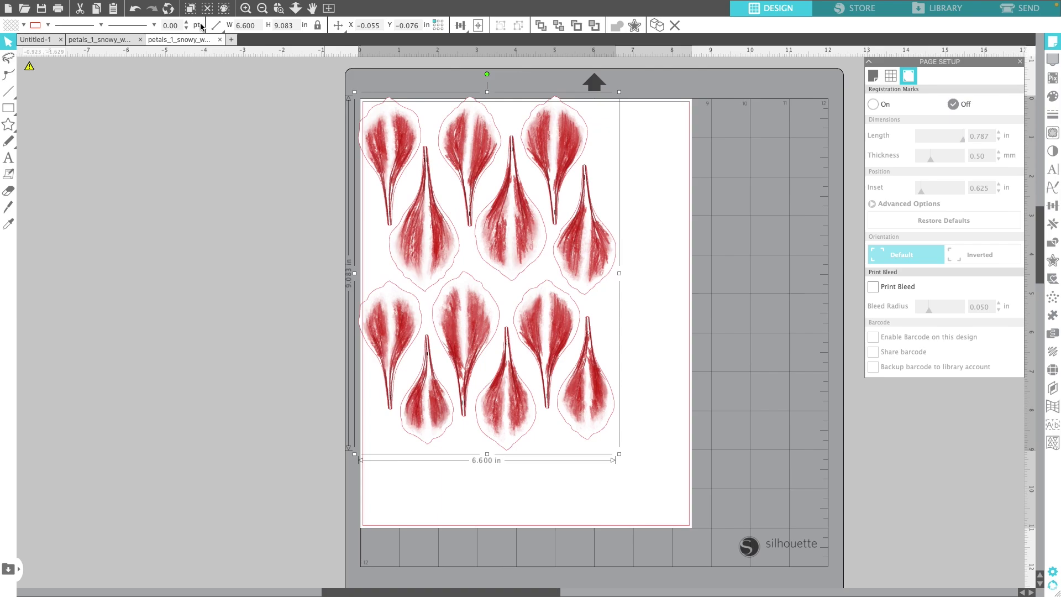
{"action": "left_click_drag", "start_coordinate": [513, 237], "coordinate": [555, 275]}
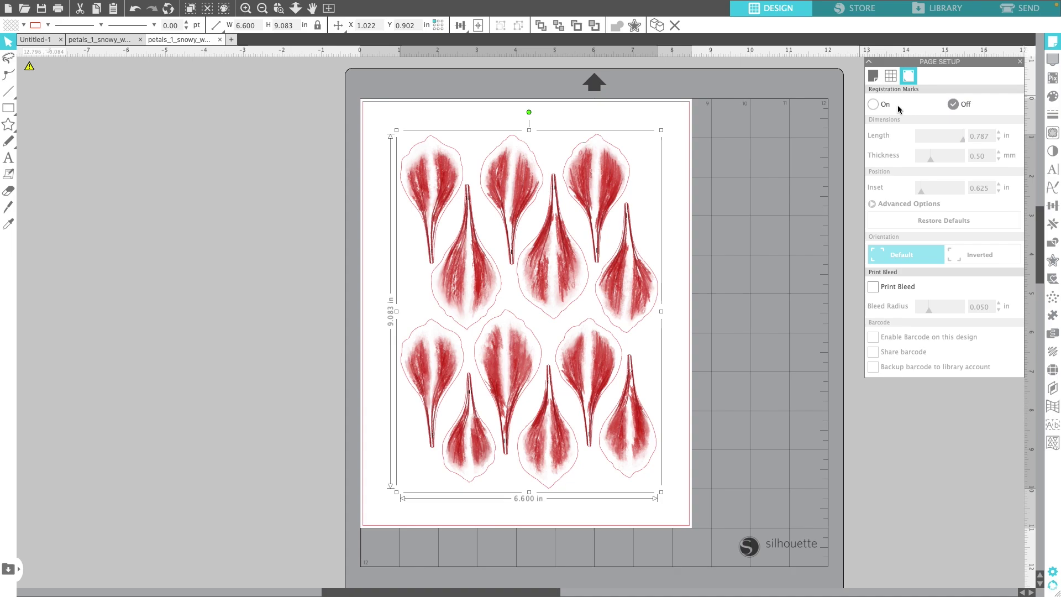
Step: Turn registration marks On and nudge the petals to sit inside the mark boundary
{"action": "left_click", "coordinate": [874, 104]}
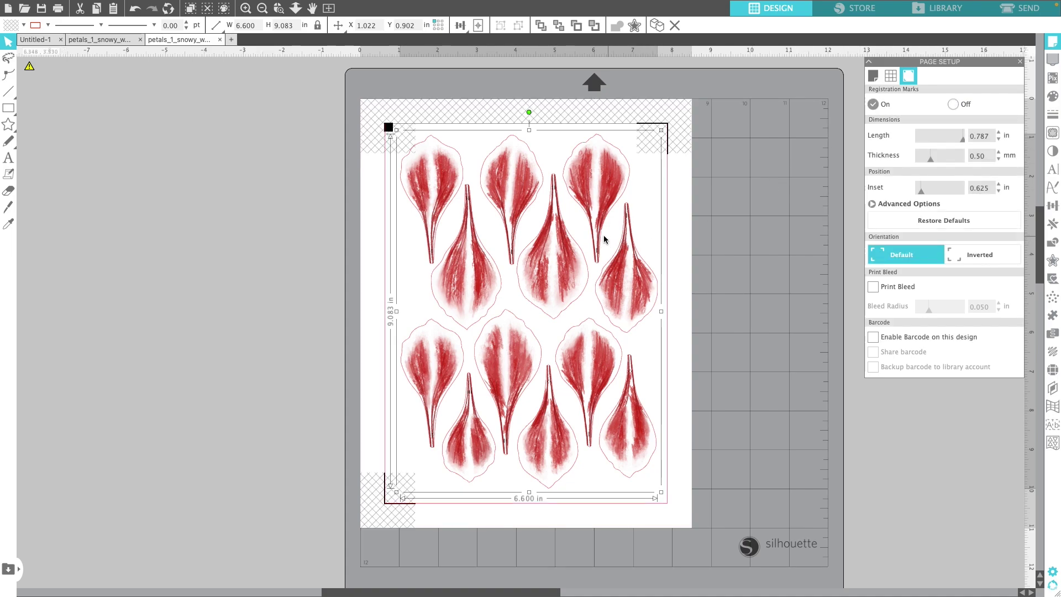
{"action": "left_click", "coordinate": [551, 254]}
{"action": "left_click_drag", "start_coordinate": [552, 253], "coordinate": [554, 263]}
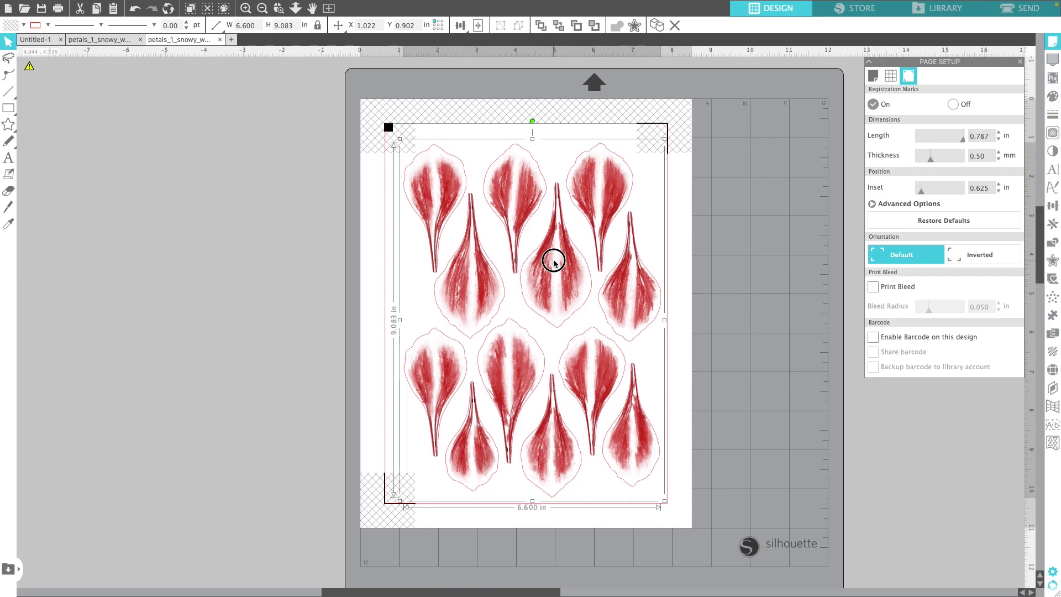
{"action": "left_click", "coordinate": [758, 263]}
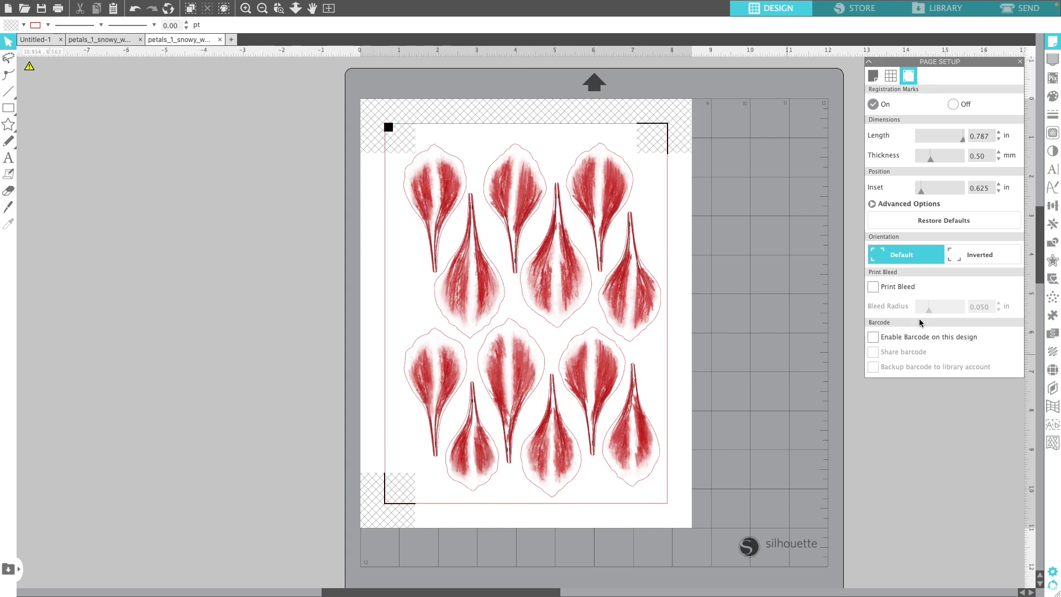
Step: Print the petal page, check the Cardstock, Plain cut settings in Send, then return to Design
{"action": "mouse_move", "coordinate": [228, 4]}
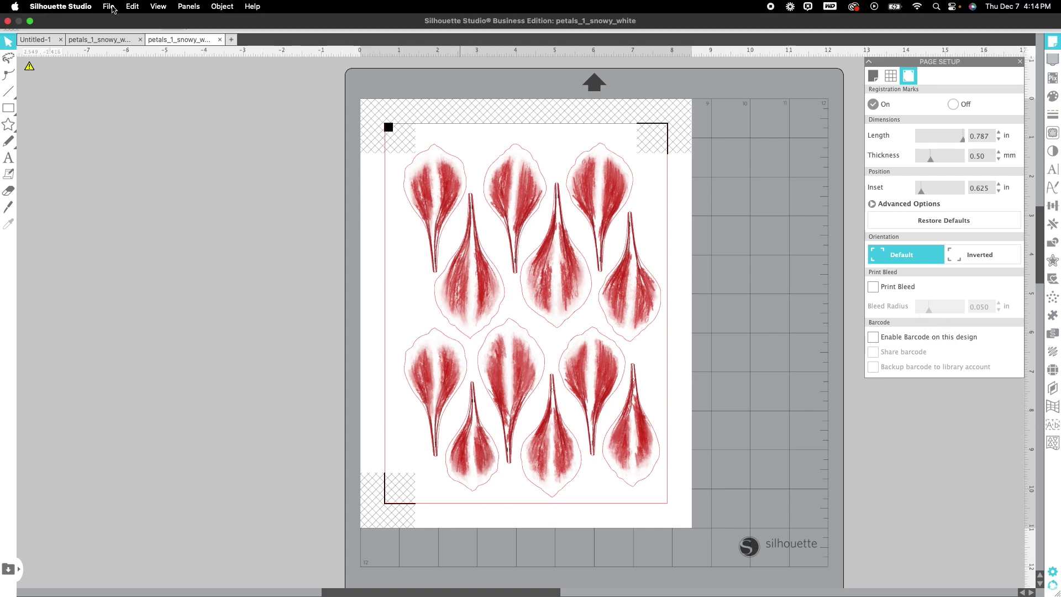
{"action": "left_click", "coordinate": [110, 6]}
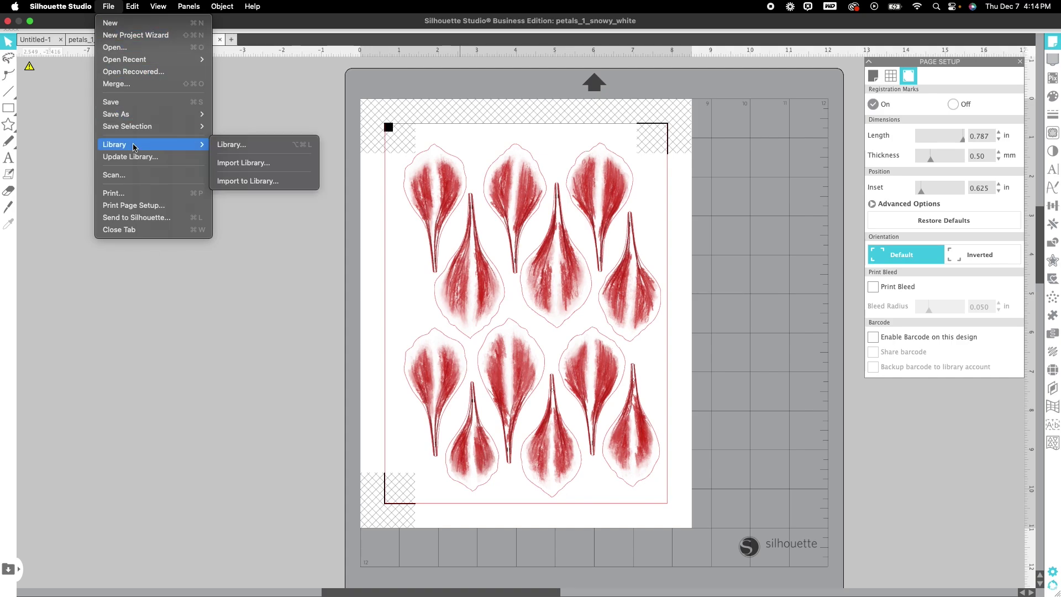
{"action": "left_click", "coordinate": [126, 193]}
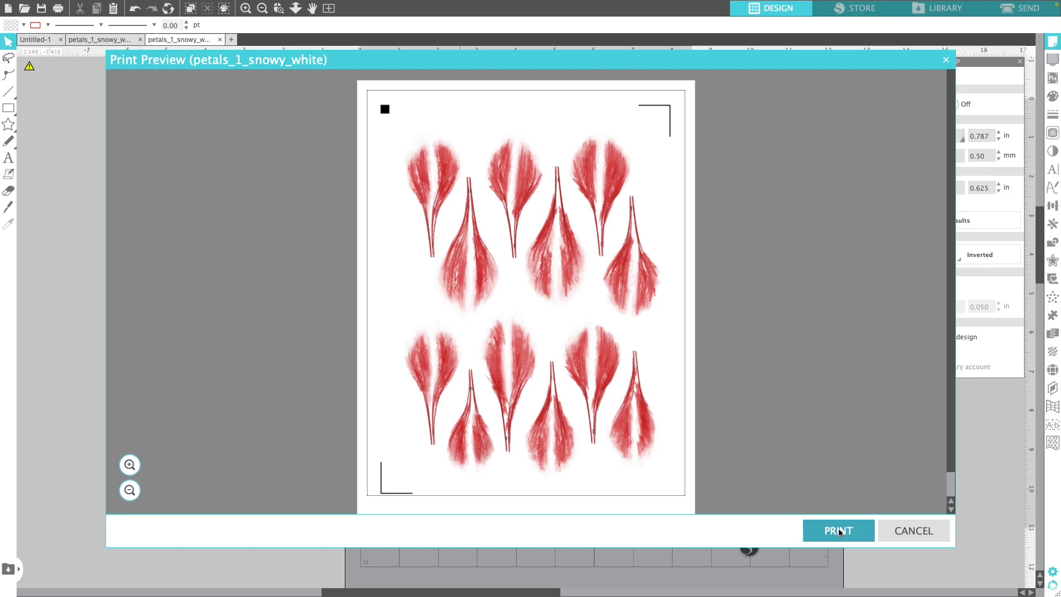
{"action": "left_click", "coordinate": [911, 531]}
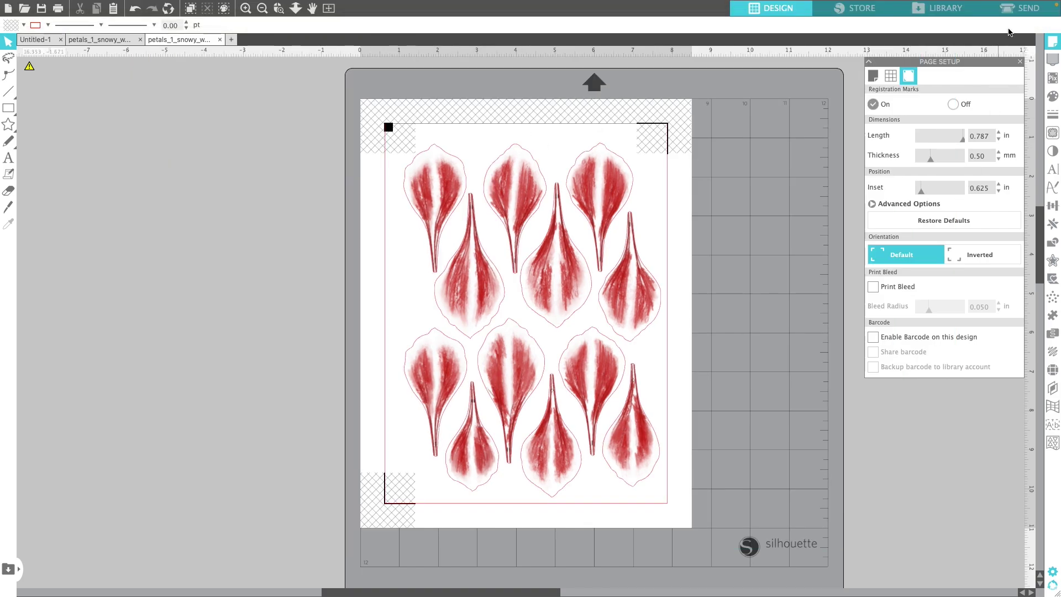
{"action": "left_click", "coordinate": [1022, 8]}
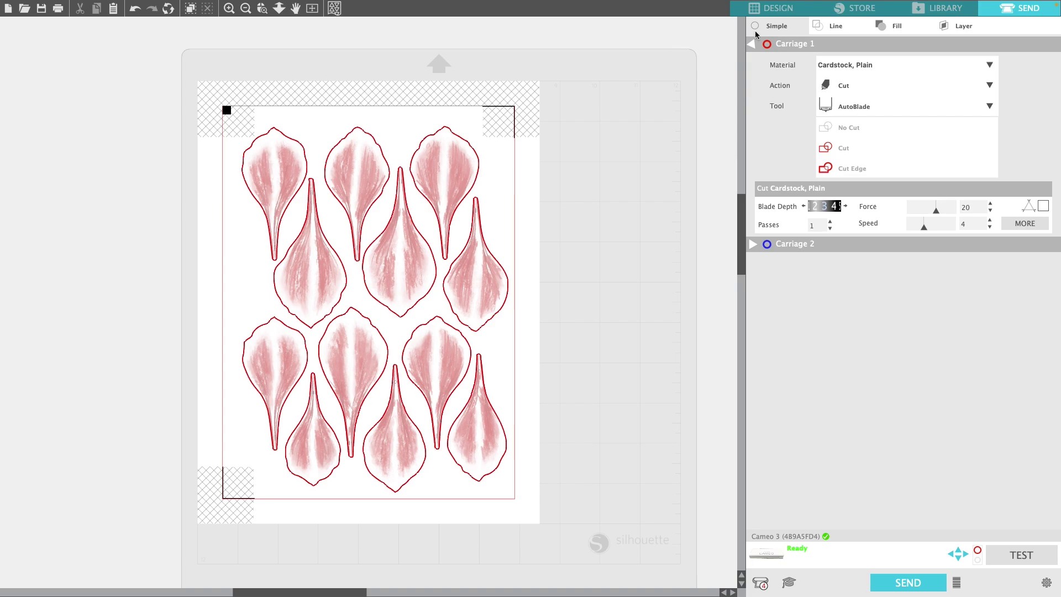
{"action": "left_click", "coordinate": [778, 7]}
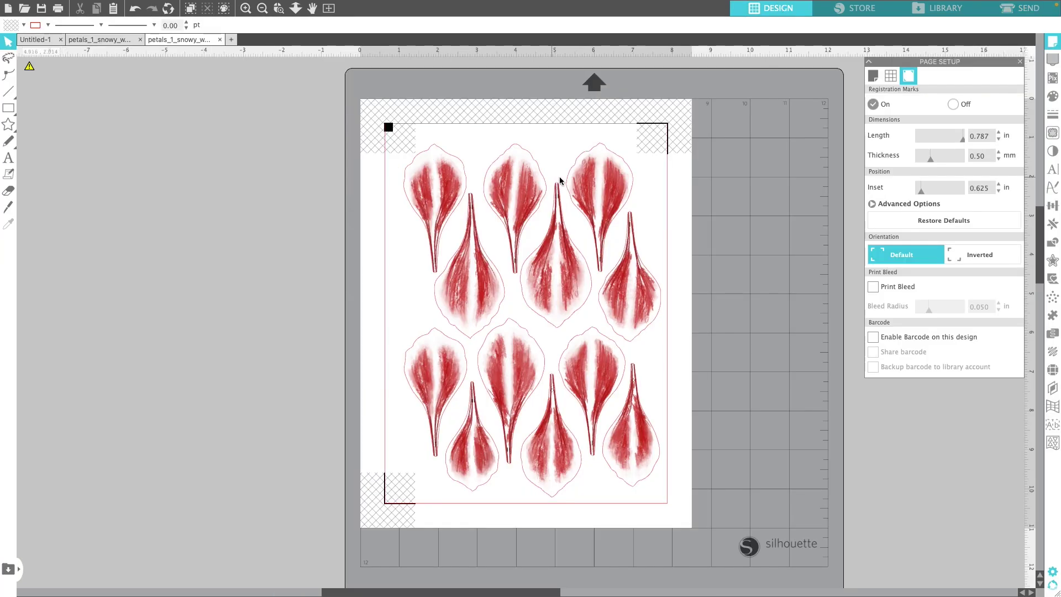
Step: Delete the printed petals and open petals_2_snowy_white.png in a new document
{"action": "left_click", "coordinate": [595, 189]}
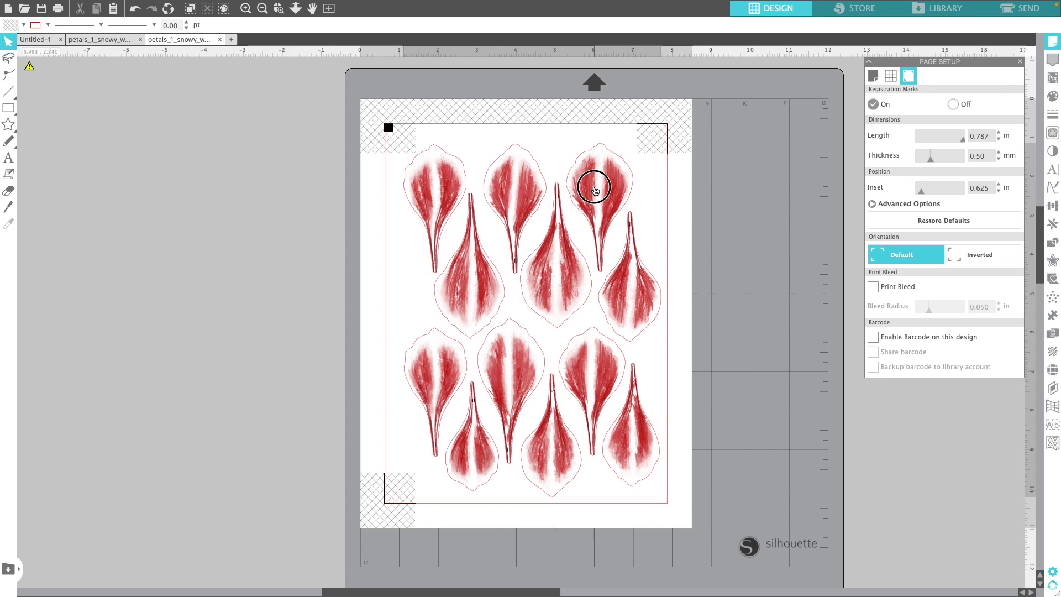
{"action": "key", "text": "Delete"}
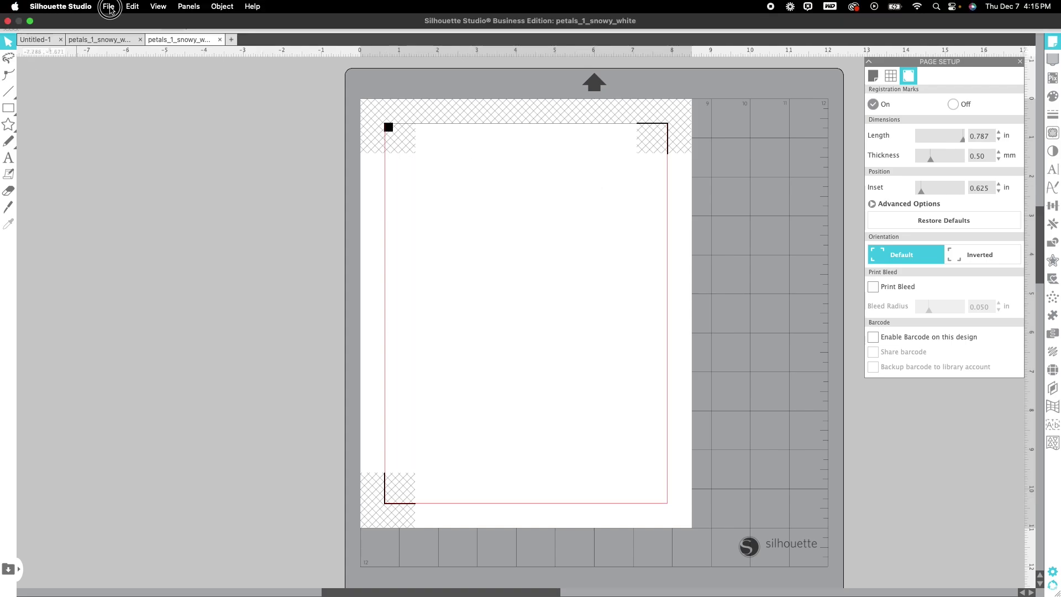
{"action": "left_click", "coordinate": [108, 6]}
{"action": "left_click", "coordinate": [129, 50]}
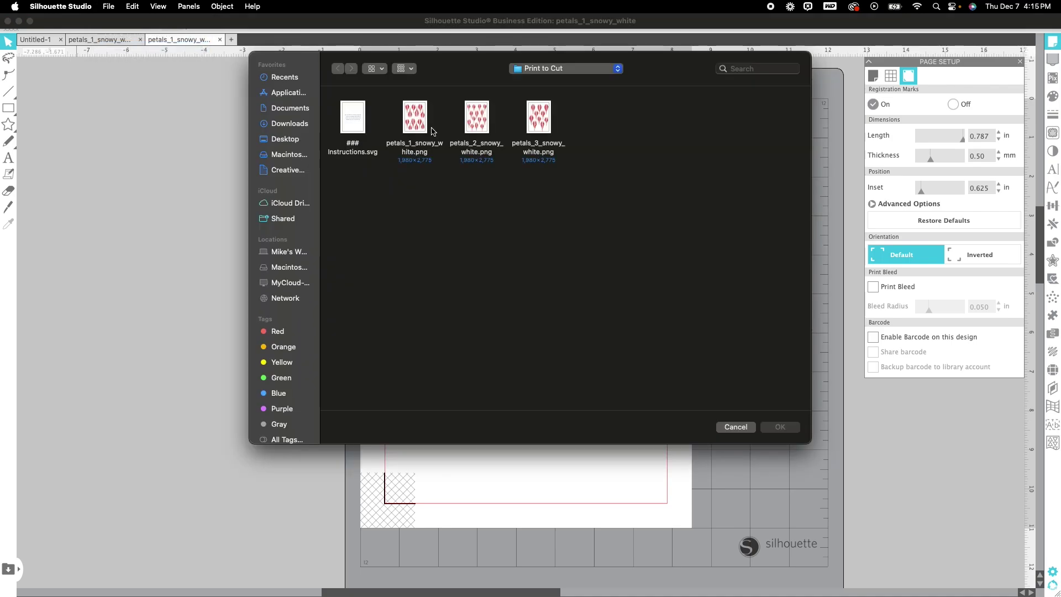
{"action": "left_click", "coordinate": [484, 146]}
{"action": "left_click", "coordinate": [780, 427]}
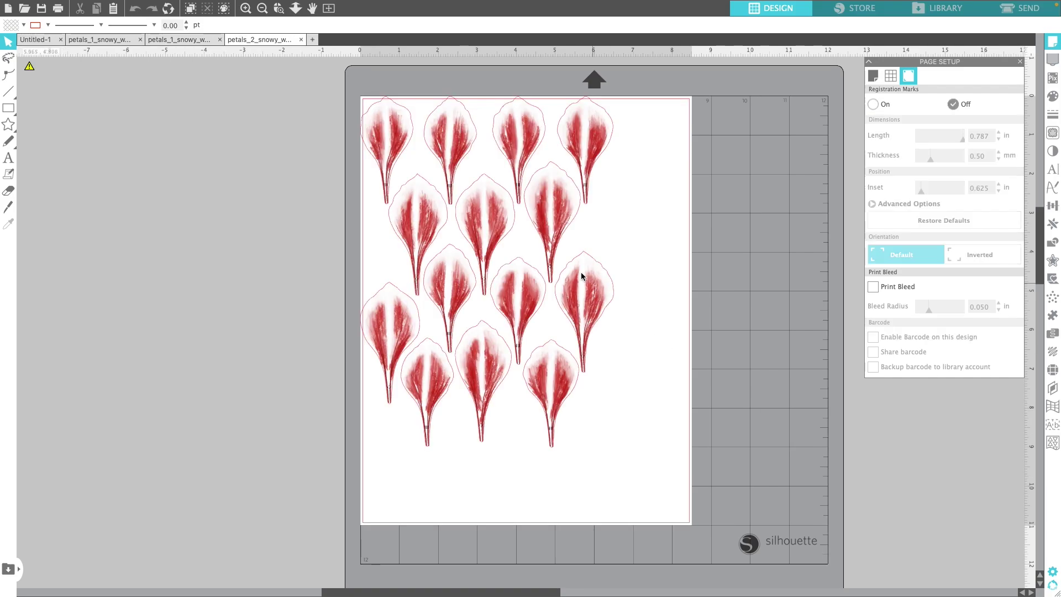
Step: Move the second petal image down-right and set its width to 6.6 in
{"action": "left_click", "coordinate": [589, 293]}
{"action": "left_click_drag", "start_coordinate": [593, 303], "coordinate": [625, 339]}
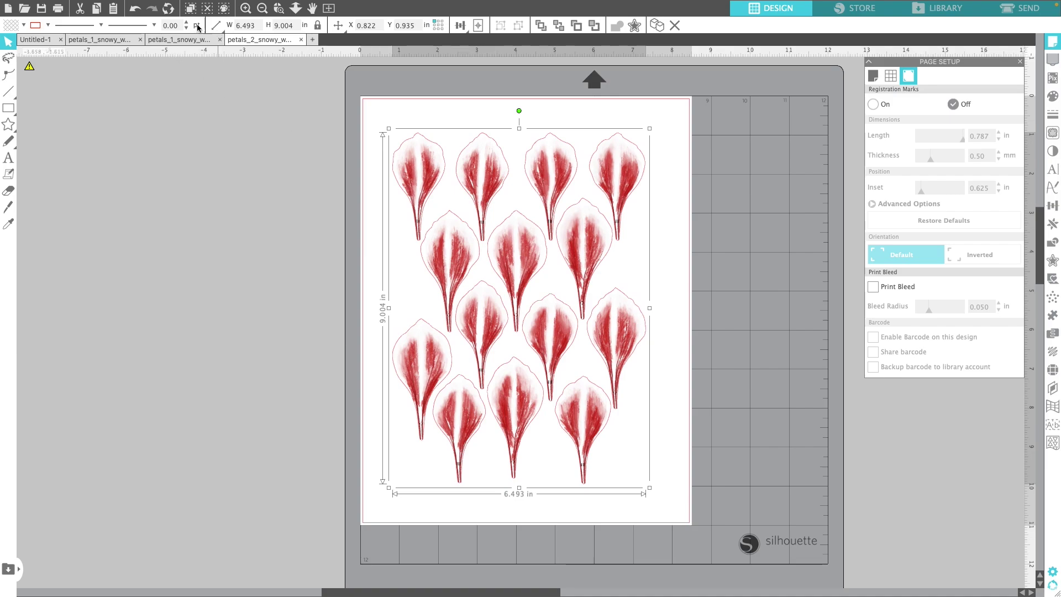
{"action": "left_click_drag", "start_coordinate": [261, 25], "coordinate": [247, 26]}
{"action": "key", "text": "BackSpace"}
{"action": "key", "text": "BackSpace"}
{"action": "key", "text": "BackSpace"}
{"action": "type", "text": ".6"}
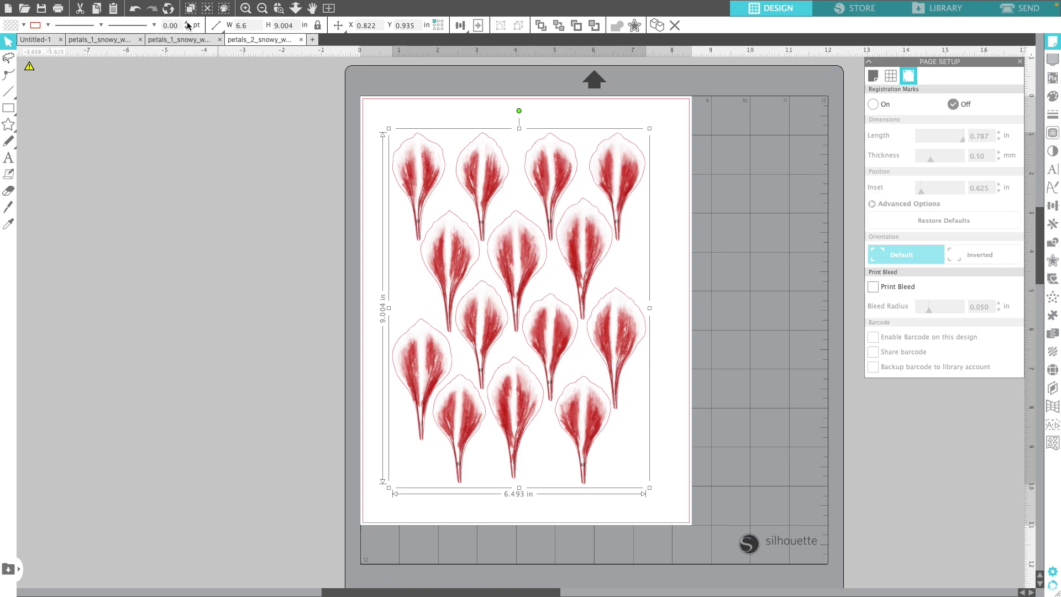
{"action": "key", "text": "Return"}
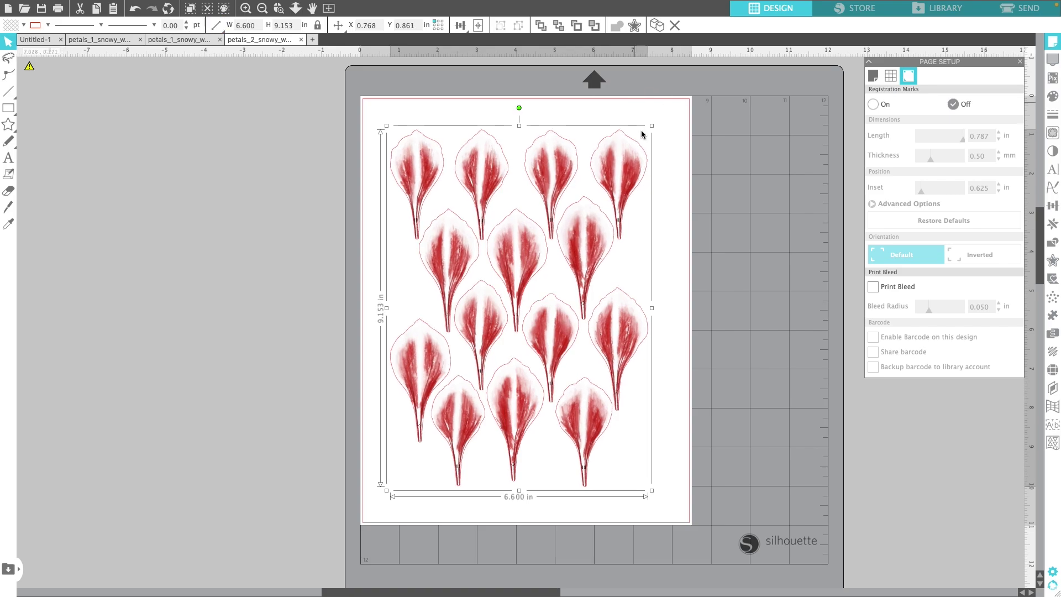
Step: Turn registration marks On for the page and reposition the petal group
{"action": "left_click", "coordinate": [874, 104]}
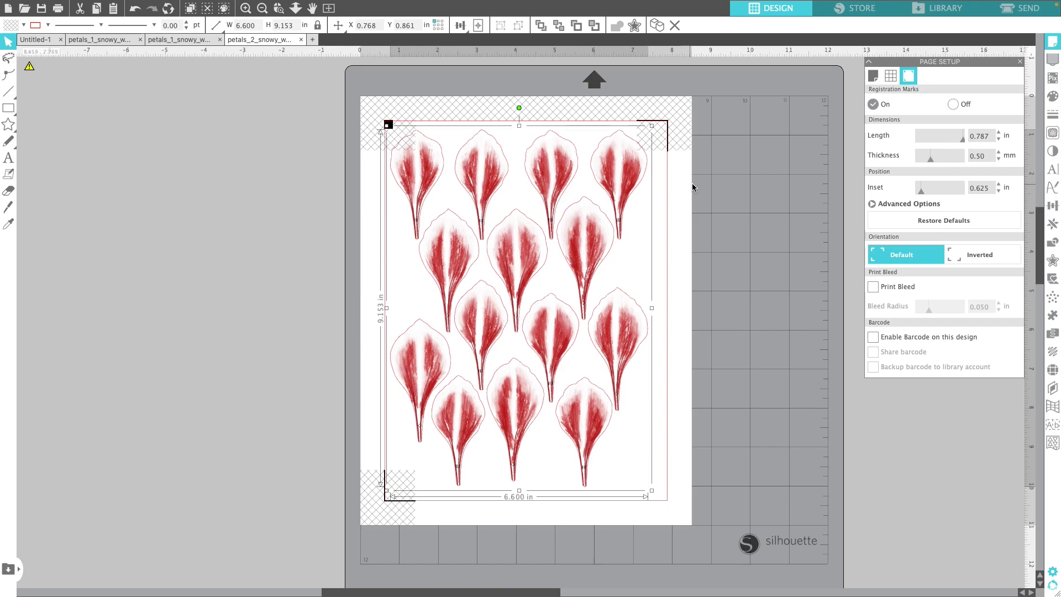
{"action": "left_click_drag", "start_coordinate": [630, 193], "coordinate": [634, 204]}
{"action": "key", "text": "Escape"}
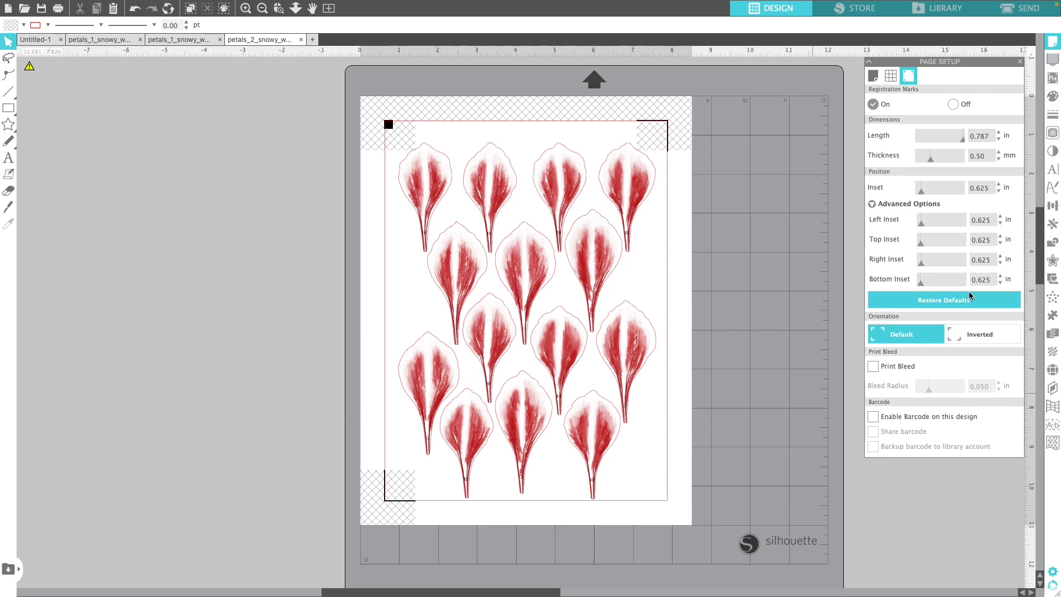
Step: Lower the bottom, left, top and right insets to 0.500 in, nudging the petals to fit
{"action": "left_click", "coordinate": [1001, 283]}
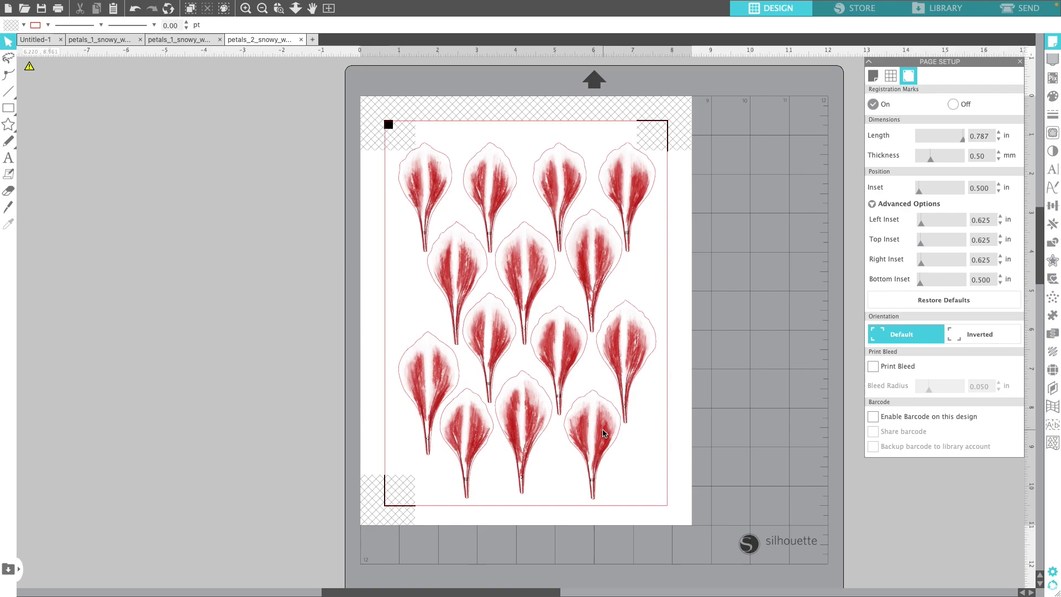
{"action": "left_click_drag", "start_coordinate": [602, 429], "coordinate": [604, 436]}
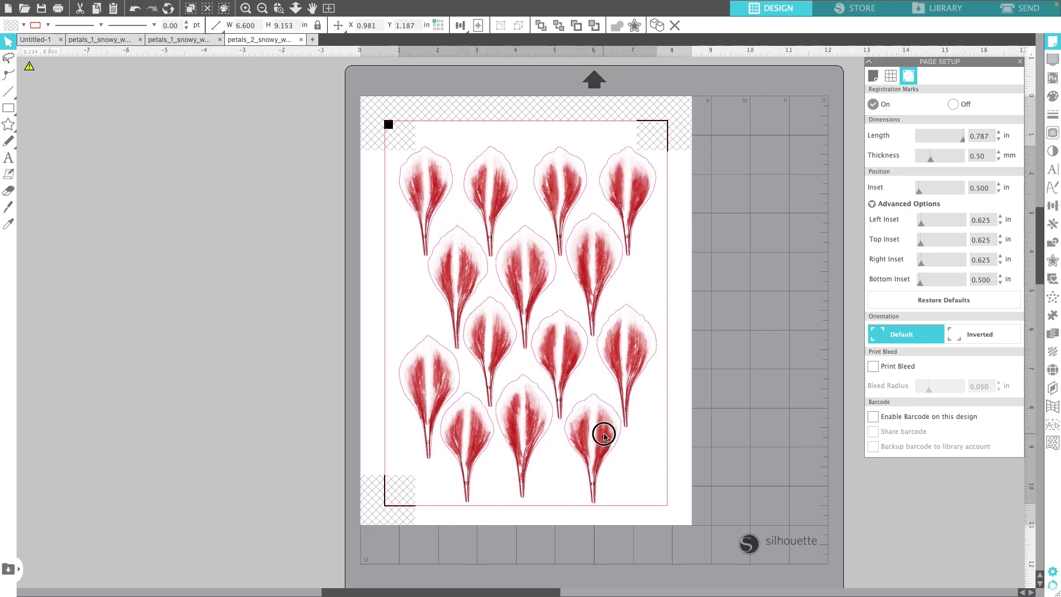
{"action": "key", "text": "Escape"}
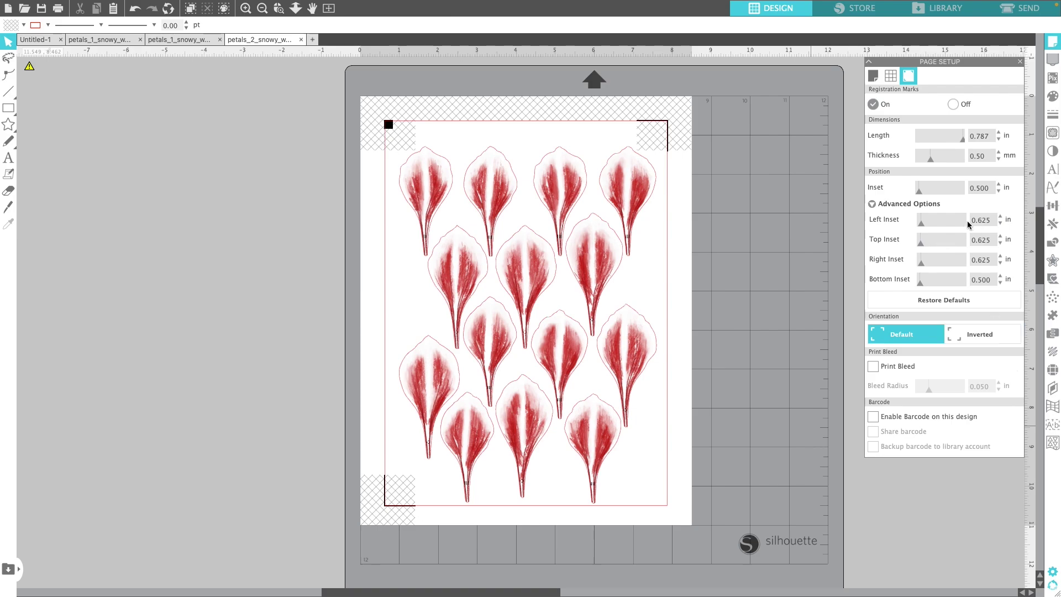
{"action": "left_click", "coordinate": [1001, 224]}
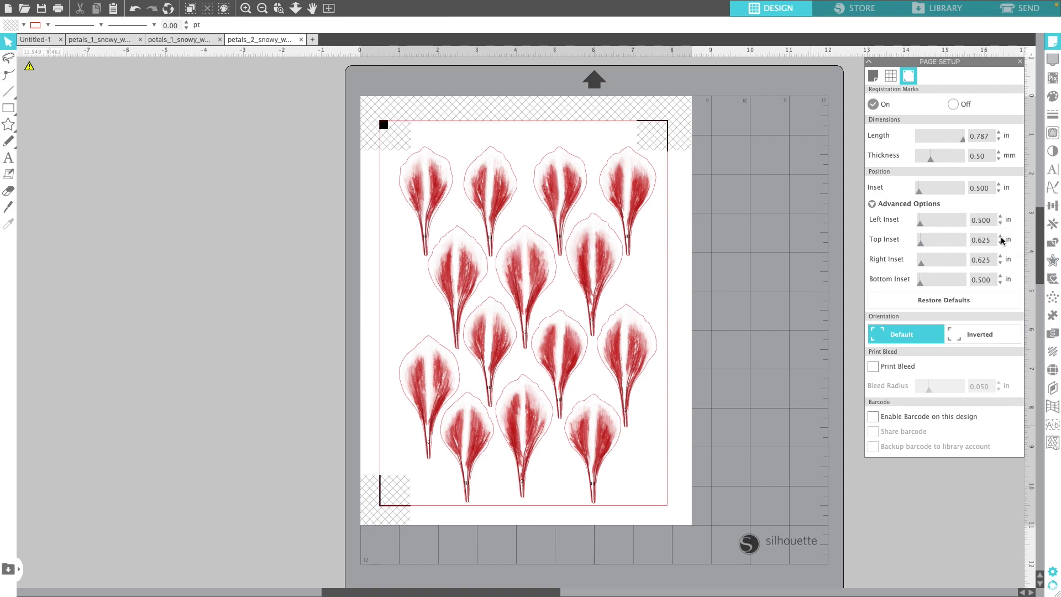
{"action": "left_click", "coordinate": [1001, 244]}
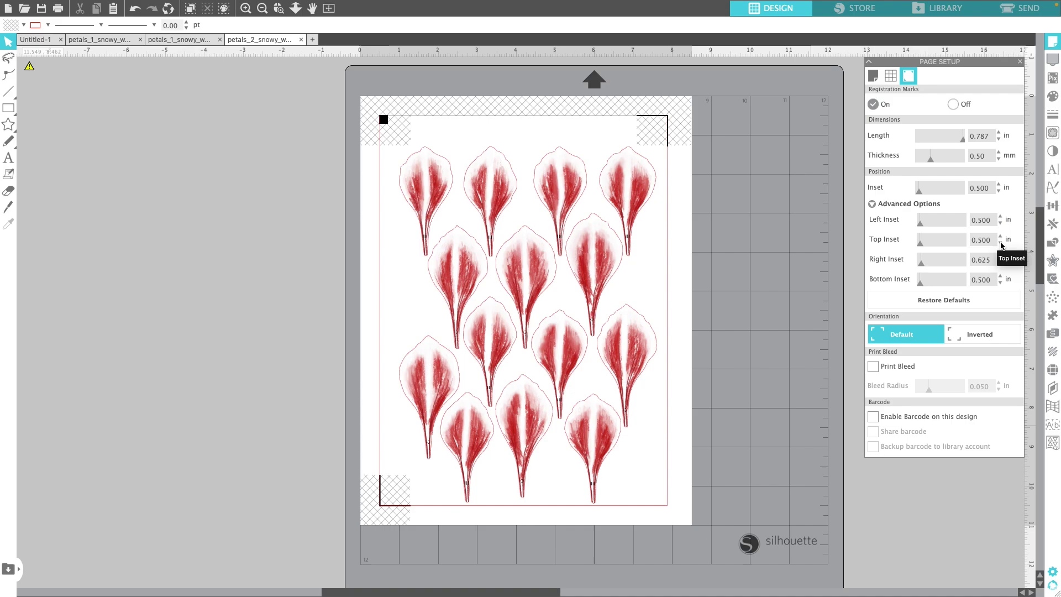
{"action": "left_click", "coordinate": [1001, 263]}
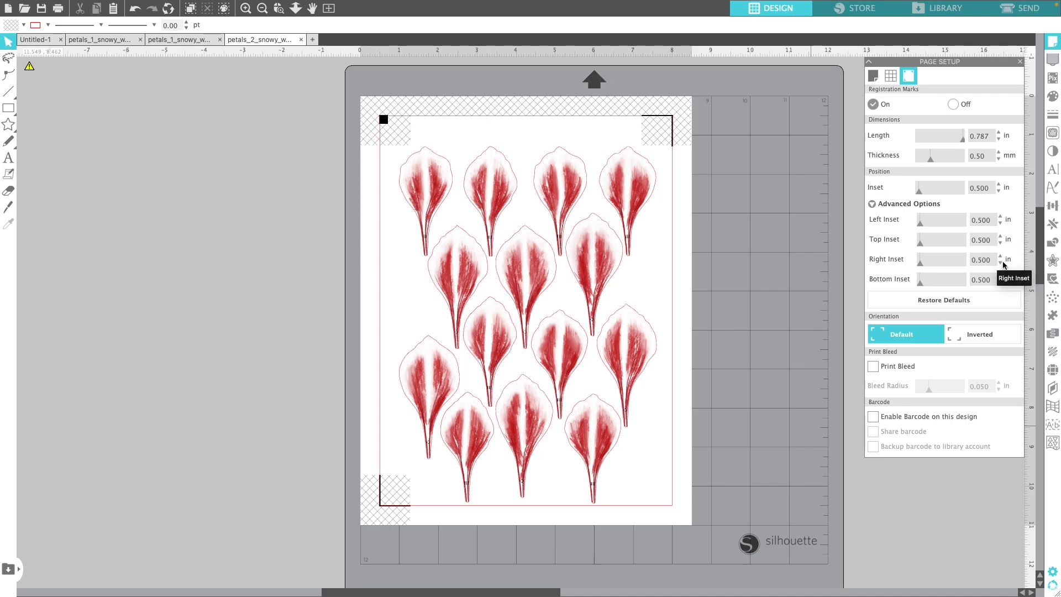
{"action": "left_click_drag", "start_coordinate": [647, 180], "coordinate": [649, 173]}
{"action": "left_click", "coordinate": [658, 135]}
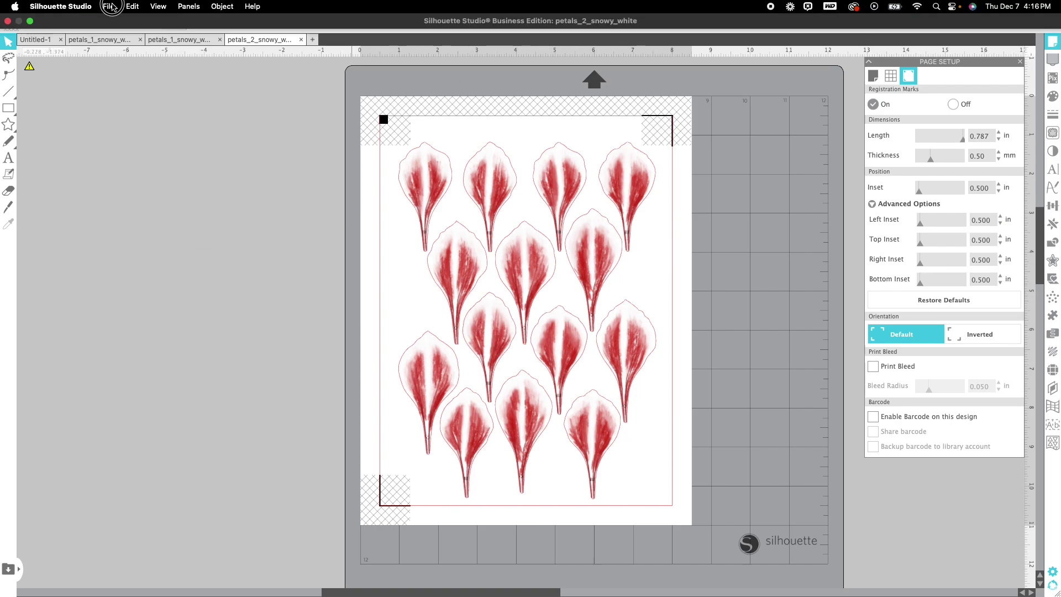
{"action": "left_click", "coordinate": [113, 6]}
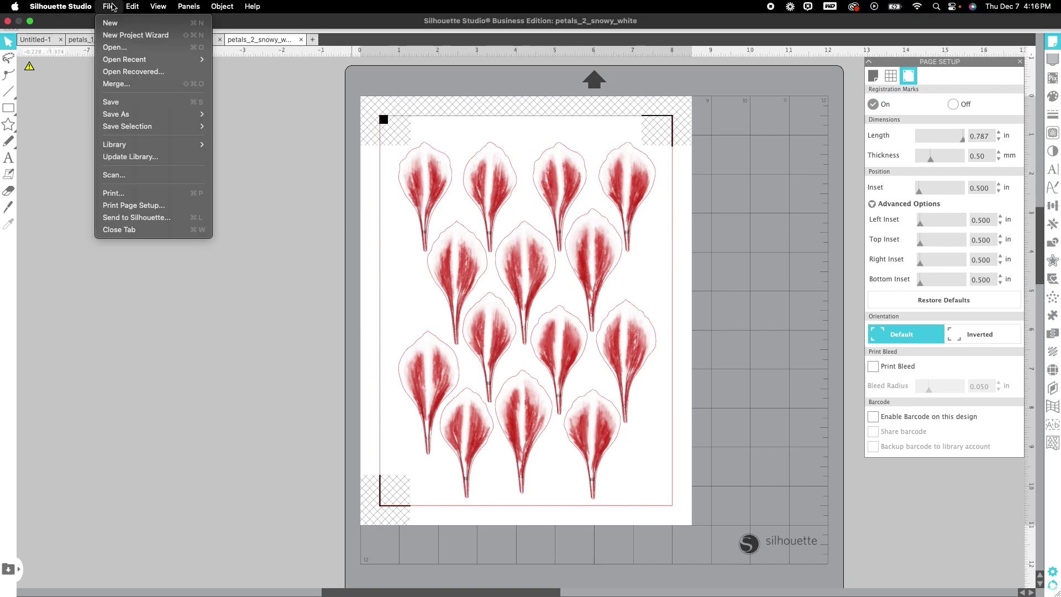
{"action": "left_click", "coordinate": [132, 196]}
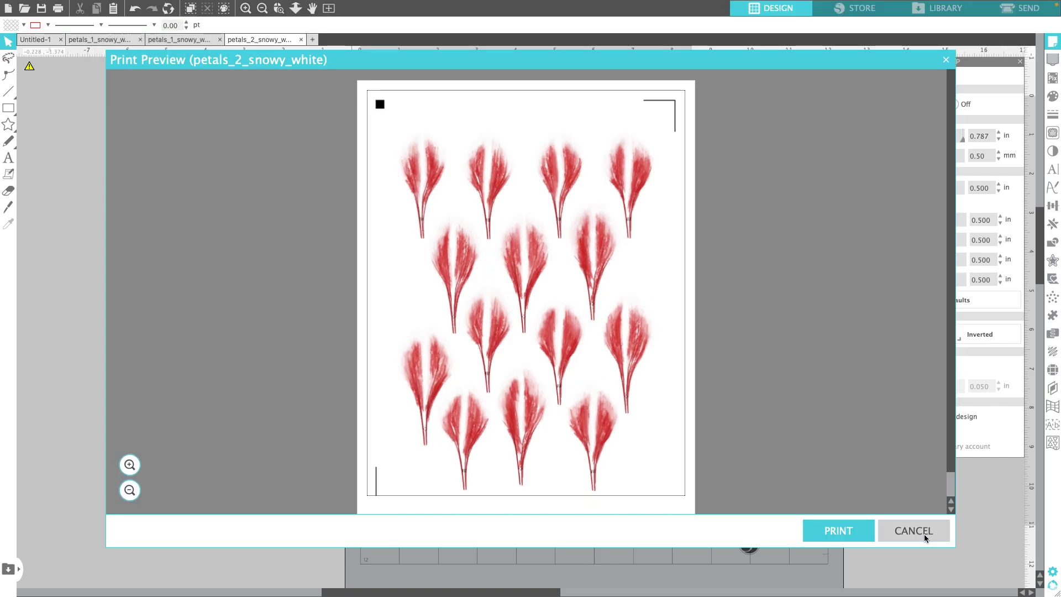
{"action": "left_click", "coordinate": [913, 531]}
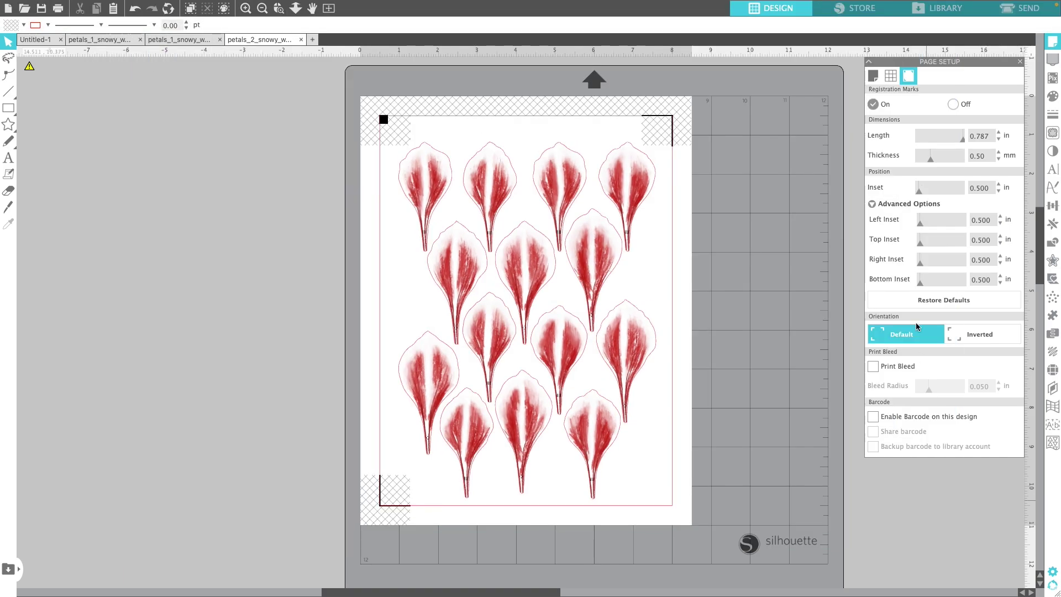
{"action": "left_click", "coordinate": [1021, 8]}
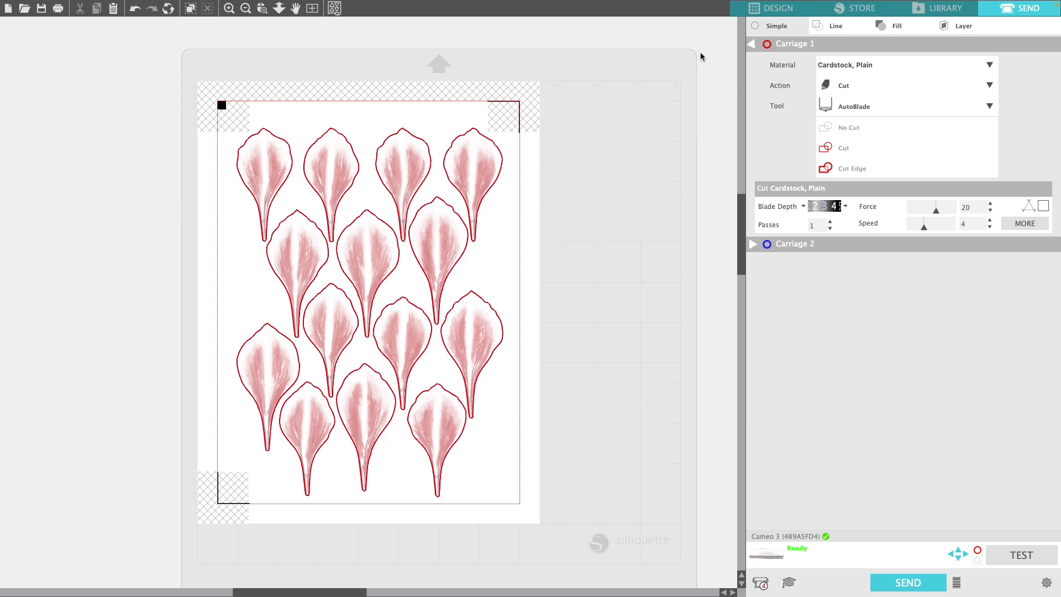
Step: Back in Design, delete the petal group and open petals_3_snowy_white.png
{"action": "left_click", "coordinate": [790, 10]}
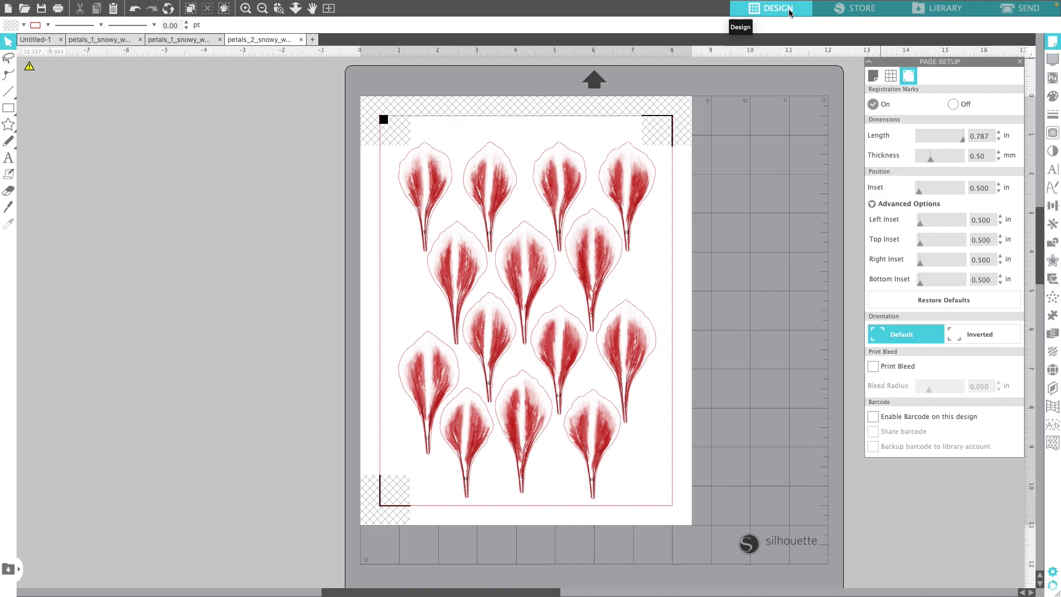
{"action": "left_click", "coordinate": [537, 265]}
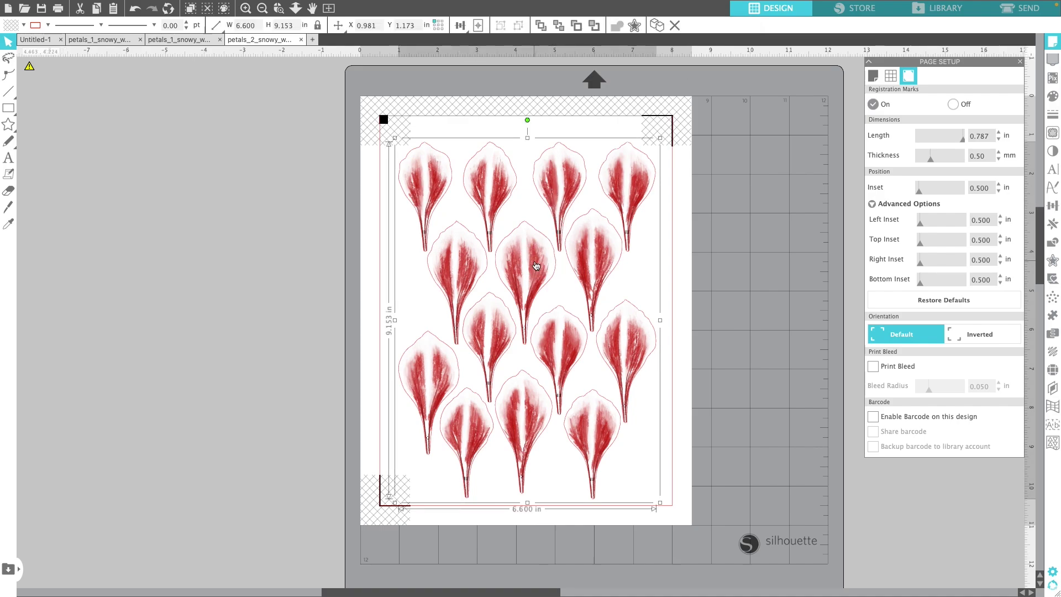
{"action": "key", "text": "Delete"}
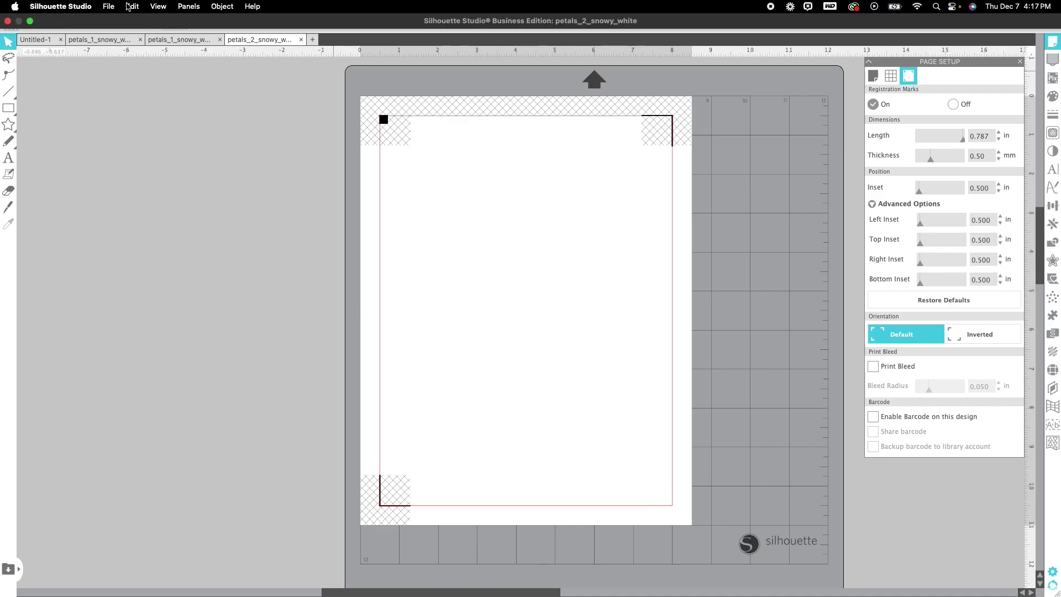
{"action": "left_click", "coordinate": [109, 6]}
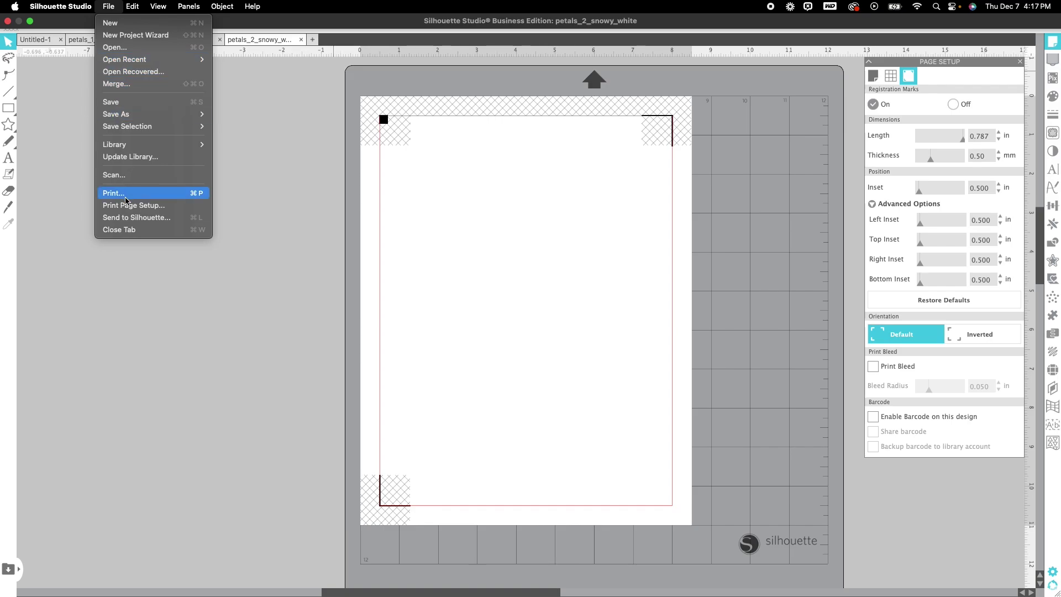
{"action": "left_click", "coordinate": [116, 47]}
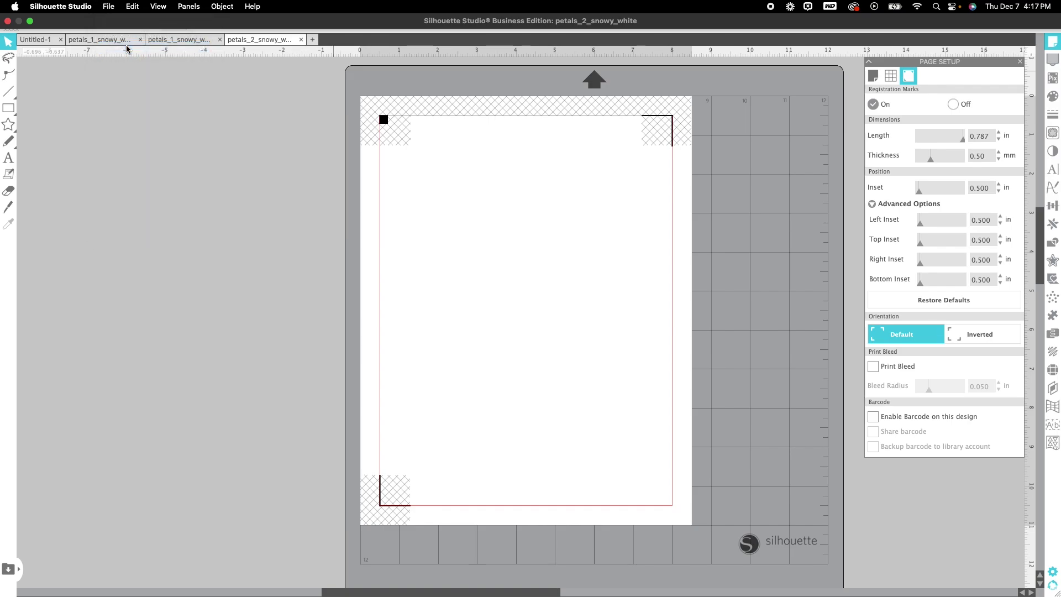
{"action": "left_click", "coordinate": [544, 124]}
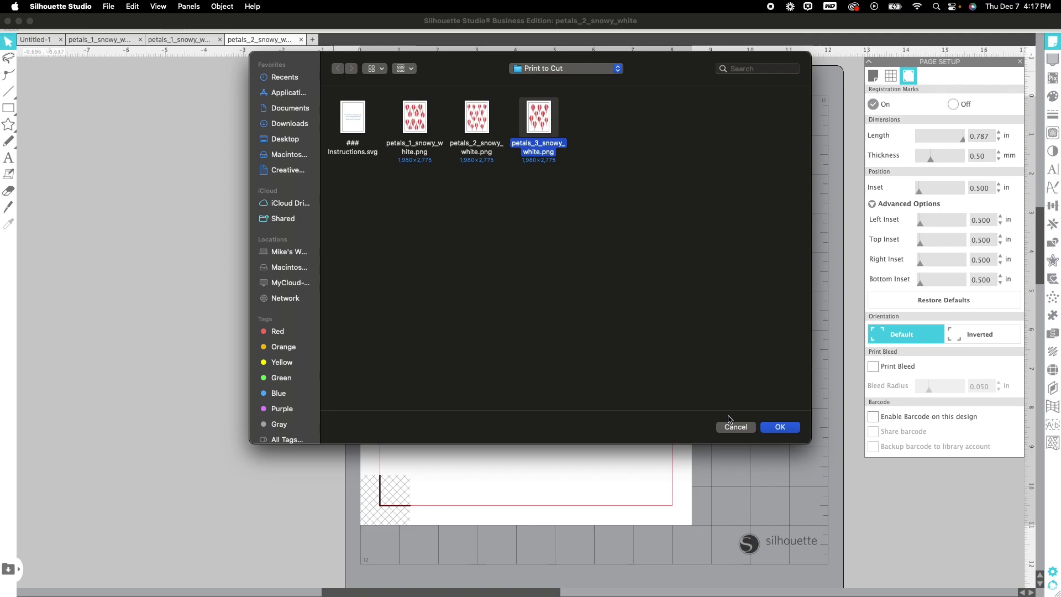
{"action": "left_click", "coordinate": [776, 428]}
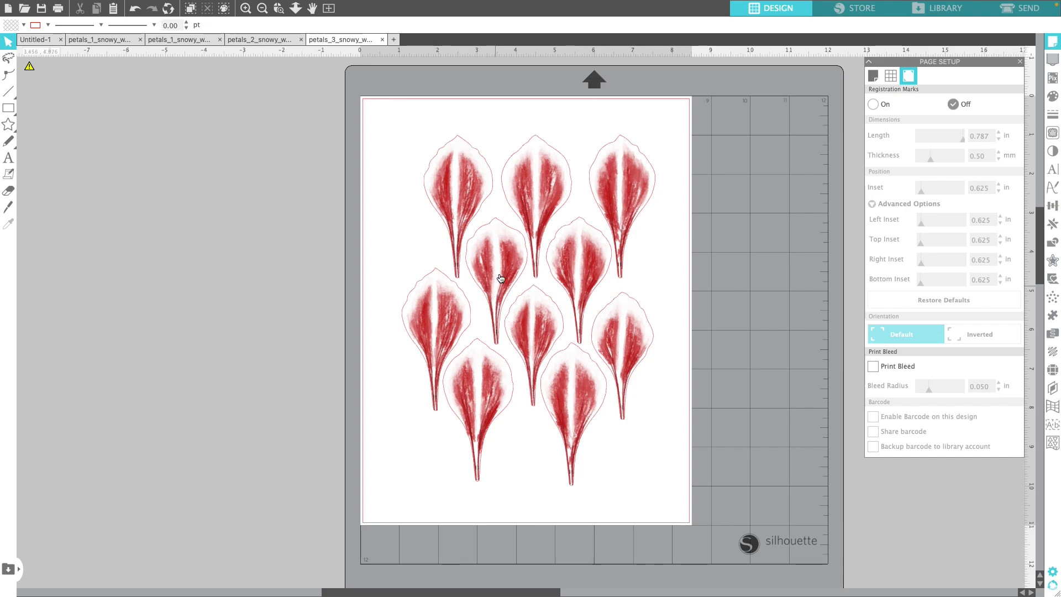
Step: Resize the third petal image to 6.6 in wide
{"action": "left_click", "coordinate": [500, 279]}
{"action": "left_click", "coordinate": [216, 26]}
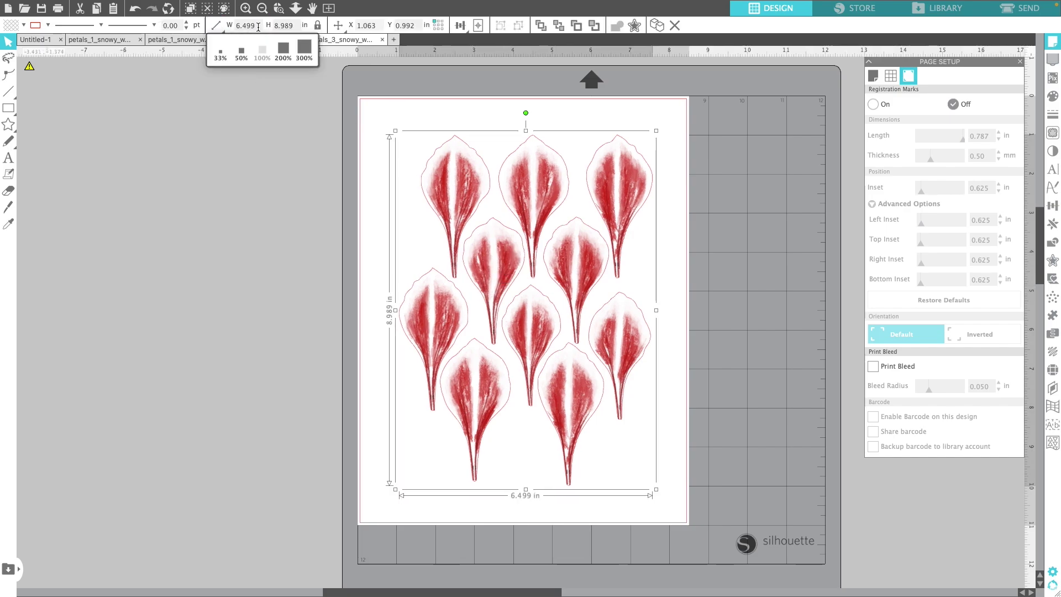
{"action": "left_click", "coordinate": [195, 20]}
{"action": "type", "text": "6.6"}
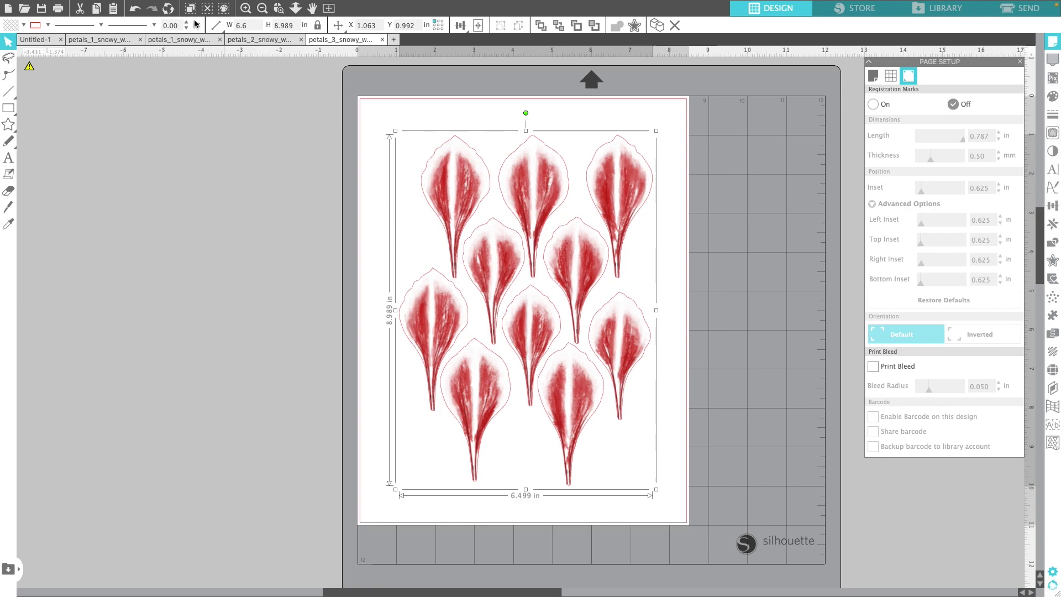
{"action": "key", "text": "Return"}
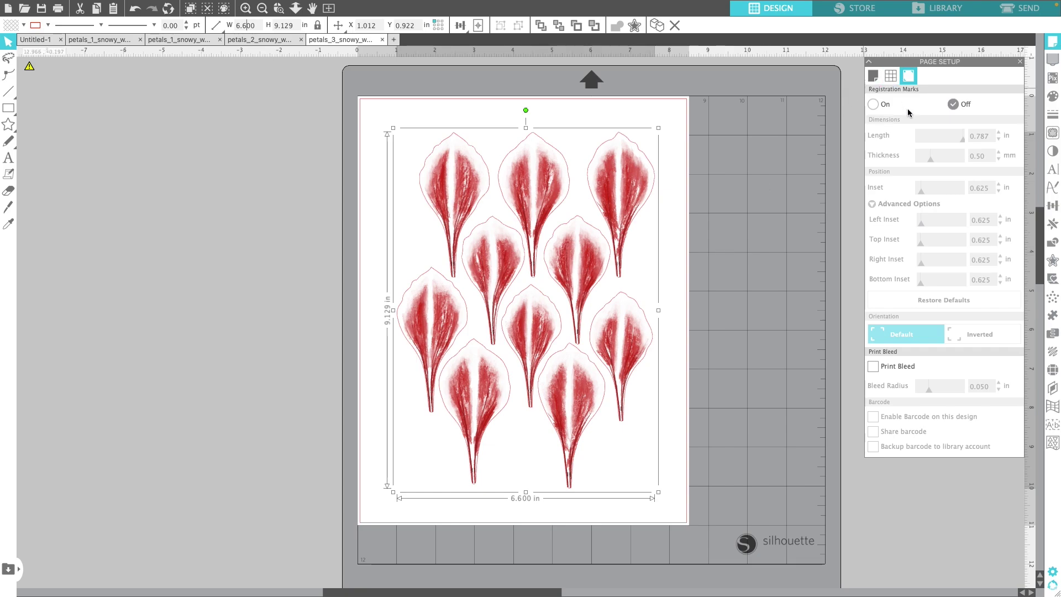
Step: Turn registration marks On and shift the petals slightly down and left
{"action": "left_click", "coordinate": [874, 104]}
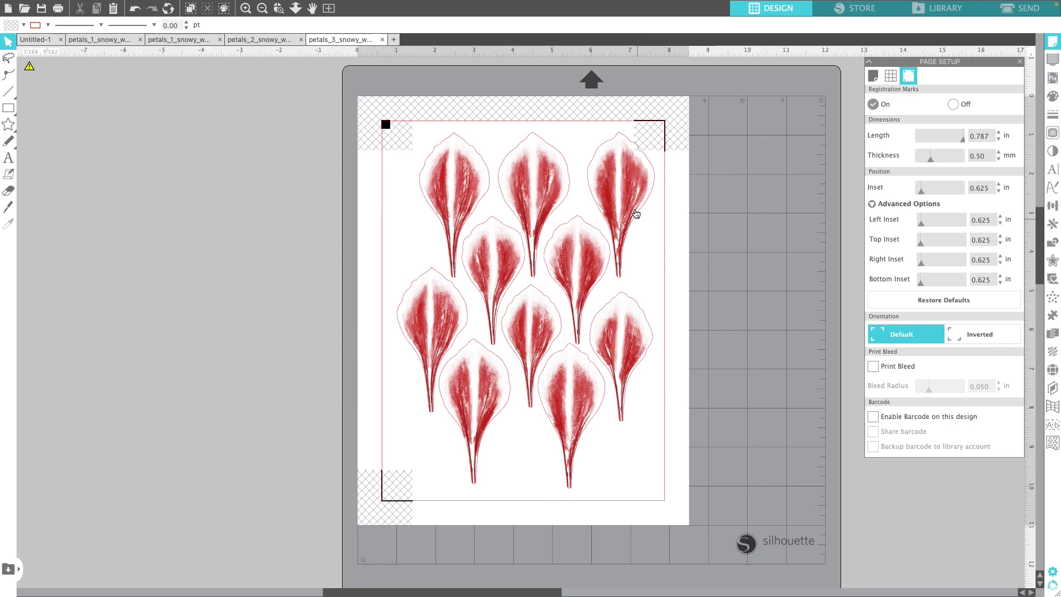
{"action": "left_click_drag", "start_coordinate": [620, 185], "coordinate": [615, 196]}
{"action": "left_click", "coordinate": [739, 215]}
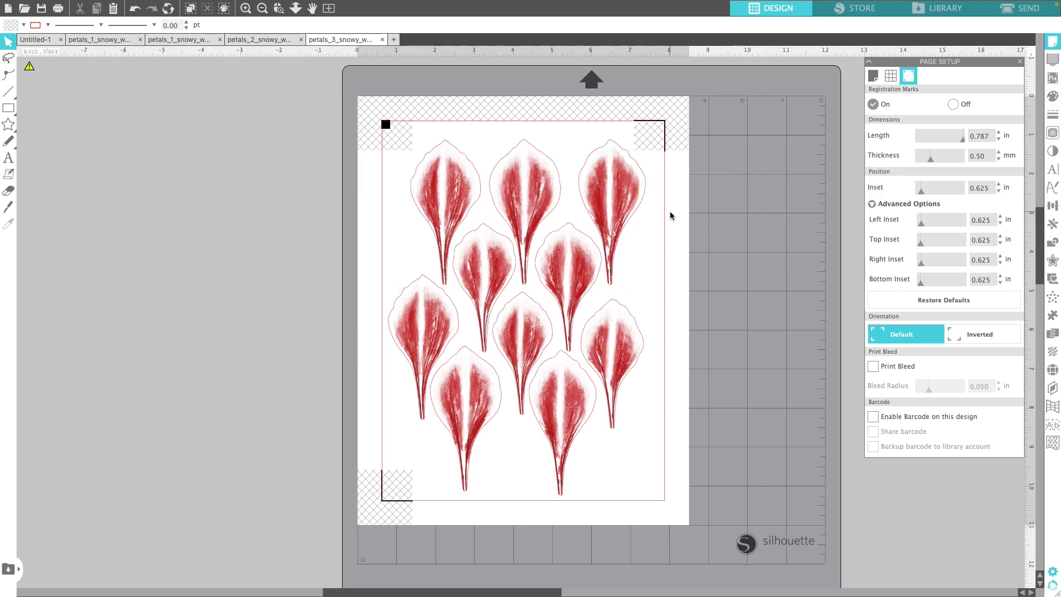
Step: Preview the petals_3 page for printing, close the preview, and view the Send cut settings
{"action": "mouse_move", "coordinate": [190, 3]}
{"action": "left_click", "coordinate": [108, 8]}
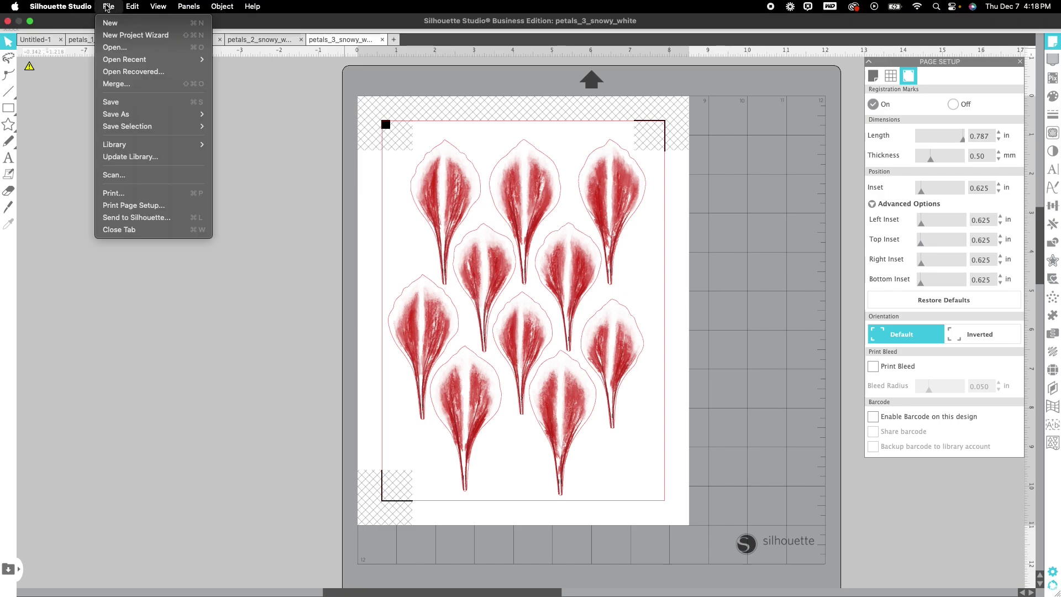
{"action": "left_click", "coordinate": [117, 197]}
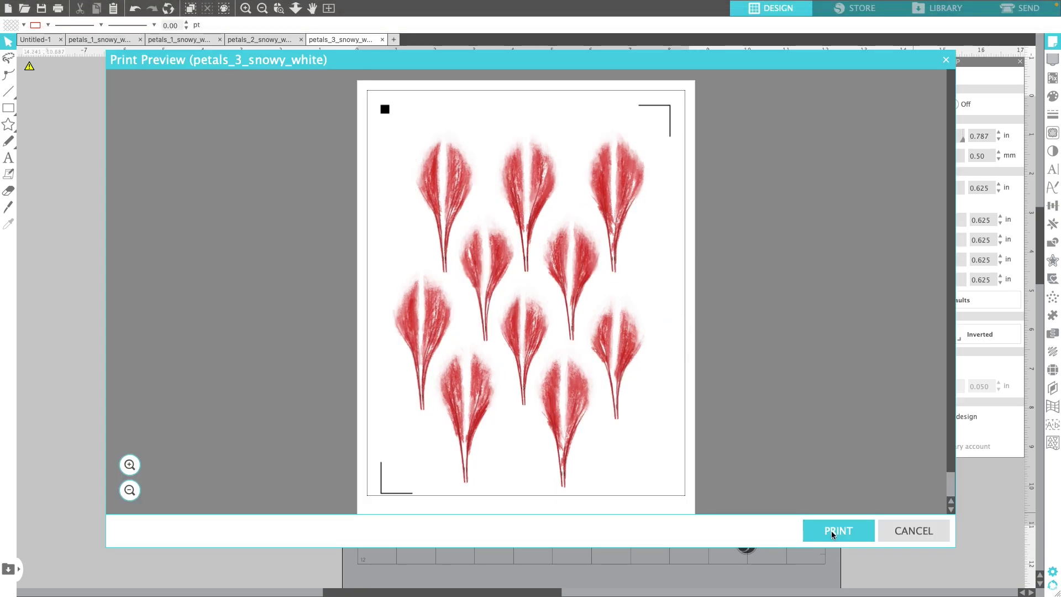
{"action": "left_click", "coordinate": [909, 534]}
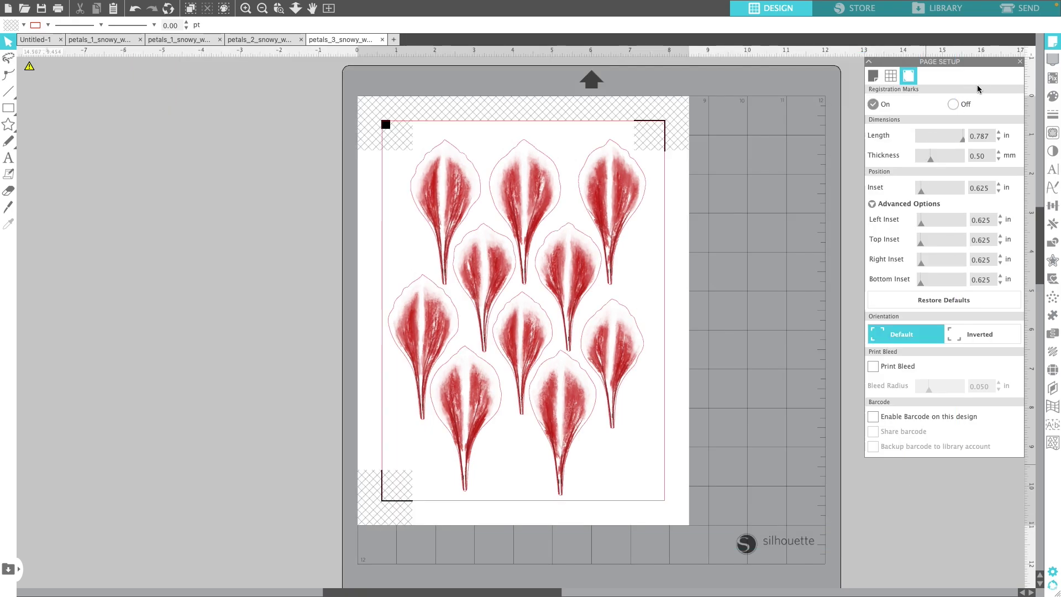
{"action": "left_click", "coordinate": [1029, 10]}
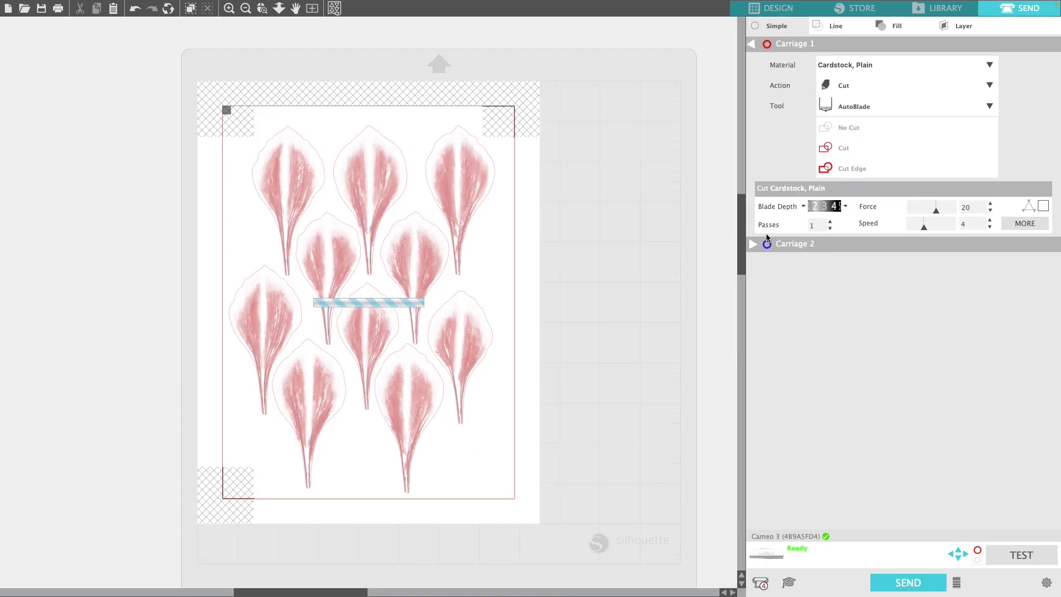